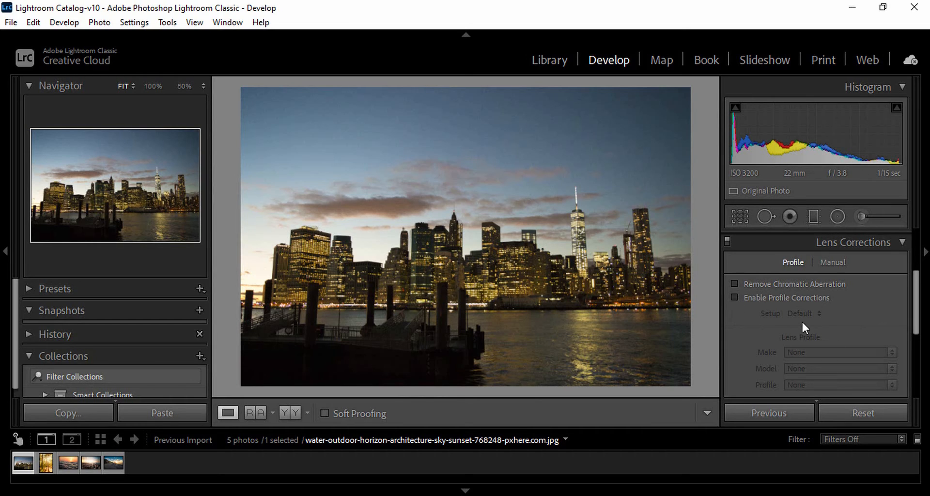
# Enable profile corrections for the skyline photo and set the lens profile setup to Auto.
pyautogui.scroll(-3, 796, 332)
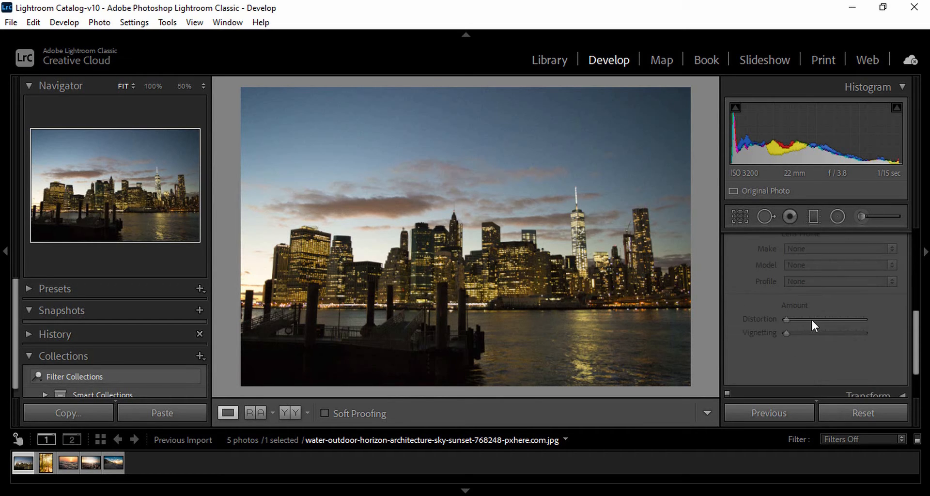
pyautogui.scroll(3, 819, 318)
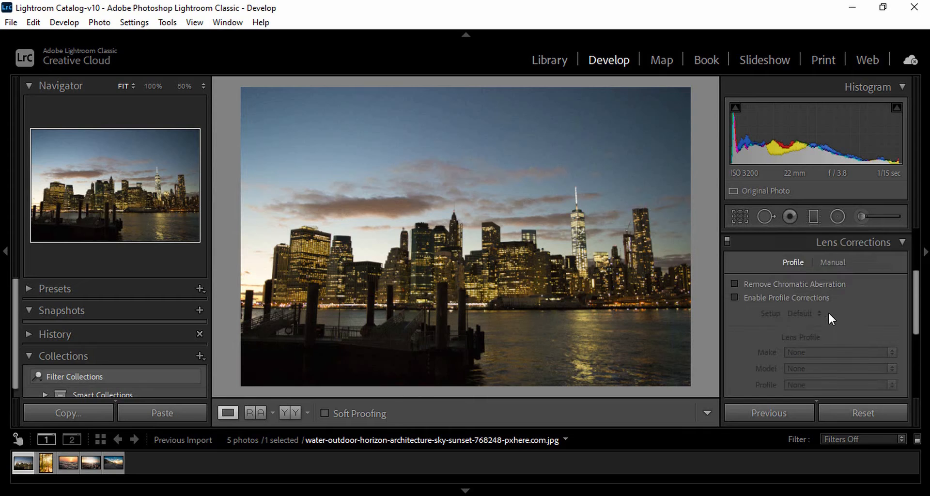
pyautogui.click(734, 297)
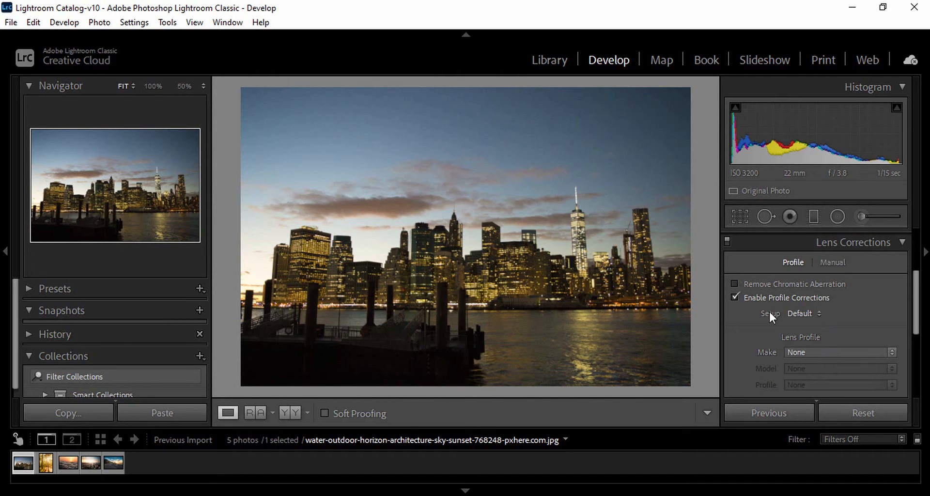
pyautogui.click(817, 315)
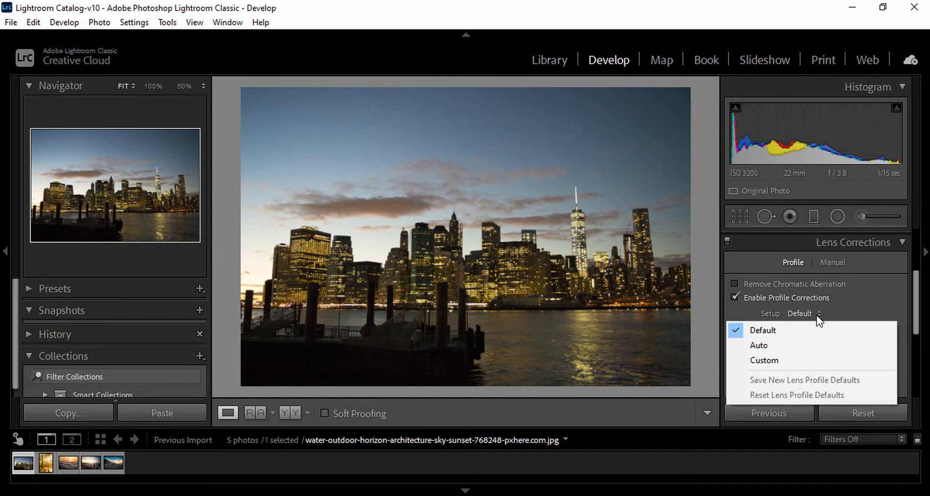
pyautogui.click(779, 345)
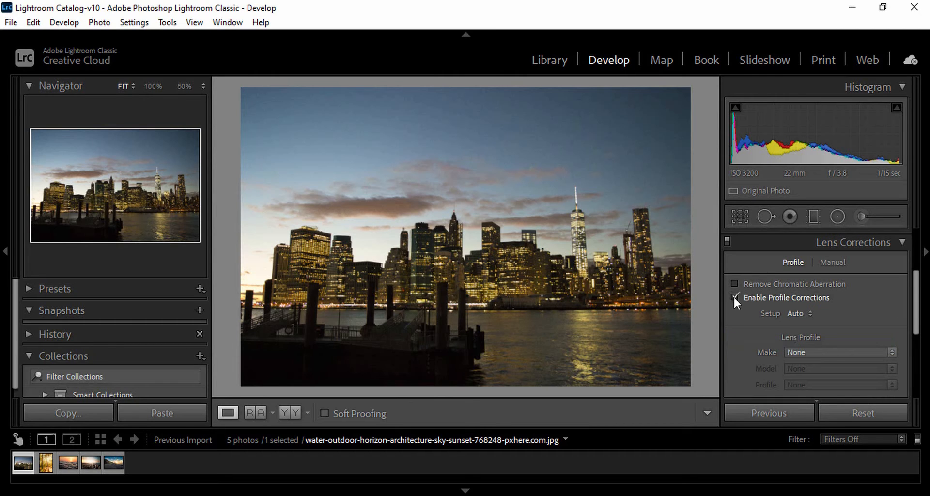
# Try the Custom and Default lens profile setups in turn, ending on Custom.
pyautogui.click(797, 313)
pyautogui.click(783, 360)
pyautogui.click(800, 314)
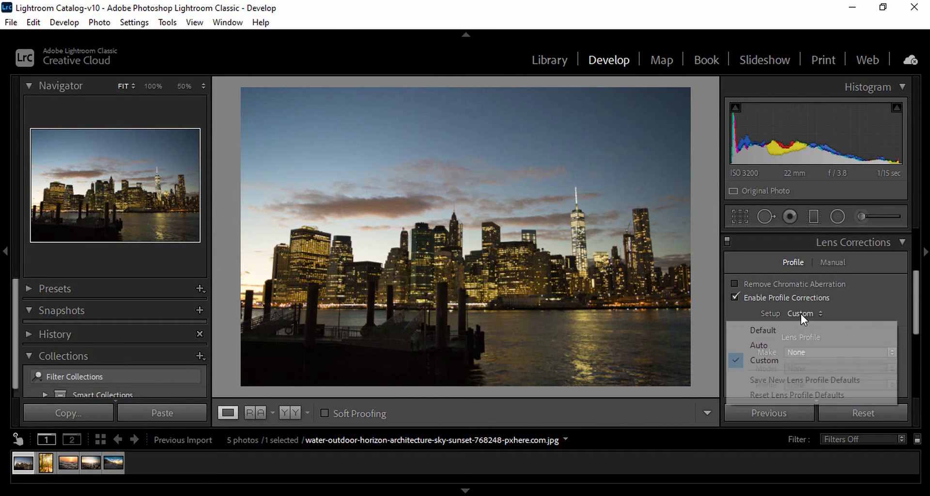
pyautogui.click(805, 330)
pyautogui.click(799, 314)
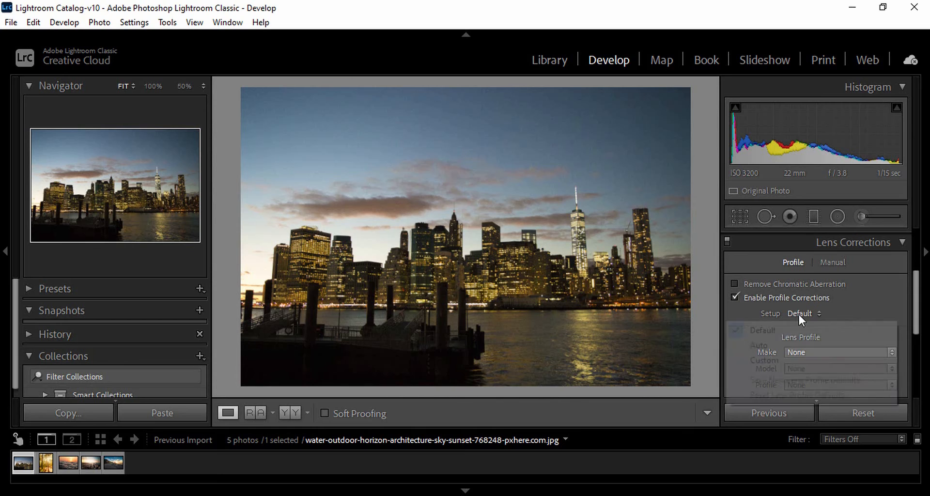
pyautogui.click(809, 360)
# Browse the available lens makes without choosing one, and return the lens profile setup to Default.
pyautogui.click(836, 352)
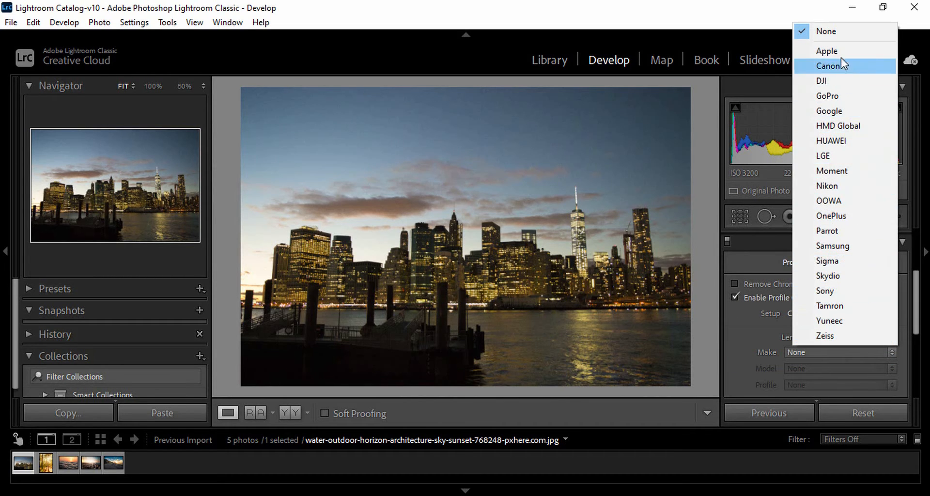
pyautogui.click(774, 315)
pyautogui.click(799, 314)
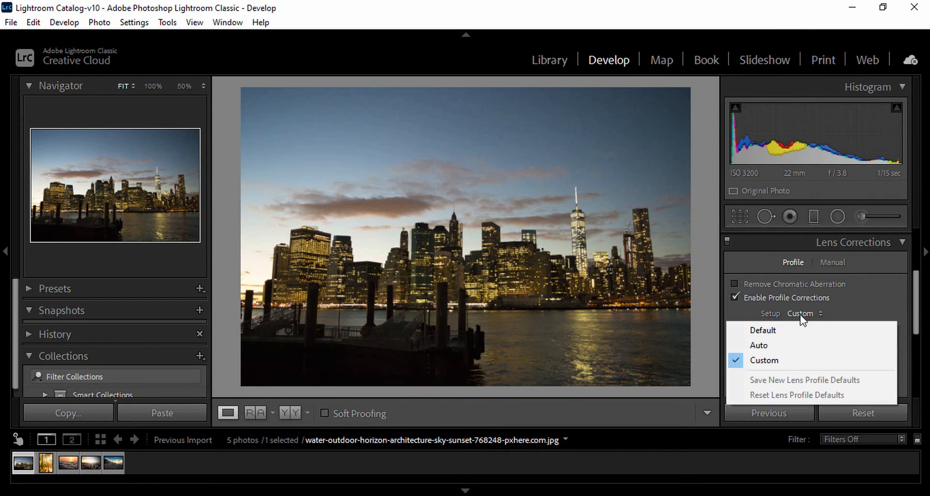
pyautogui.click(774, 327)
# Choose Google as the lens make and toggle profile corrections off and on to compare the photo.
pyautogui.click(821, 350)
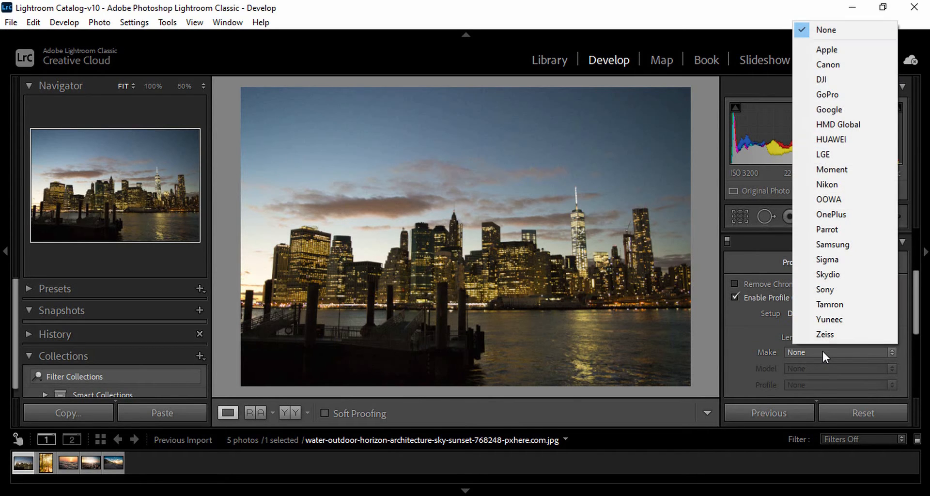
pyautogui.click(865, 114)
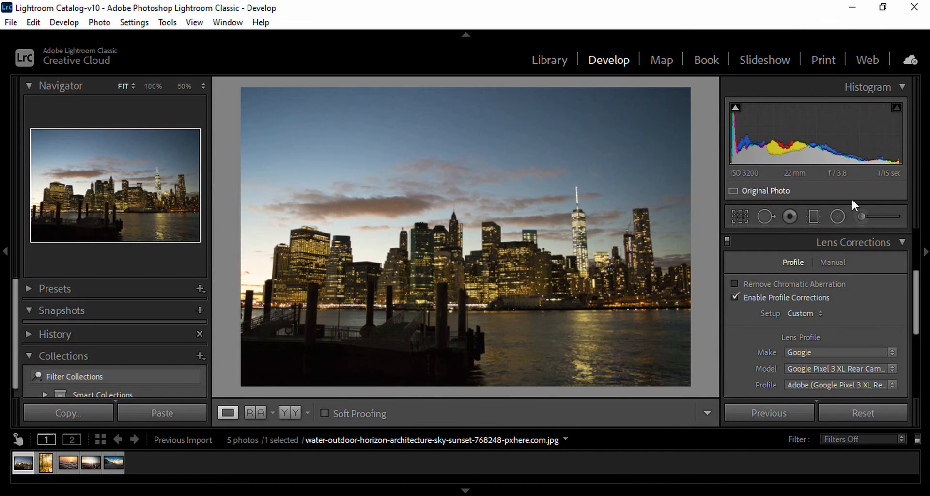
pyautogui.click(734, 297)
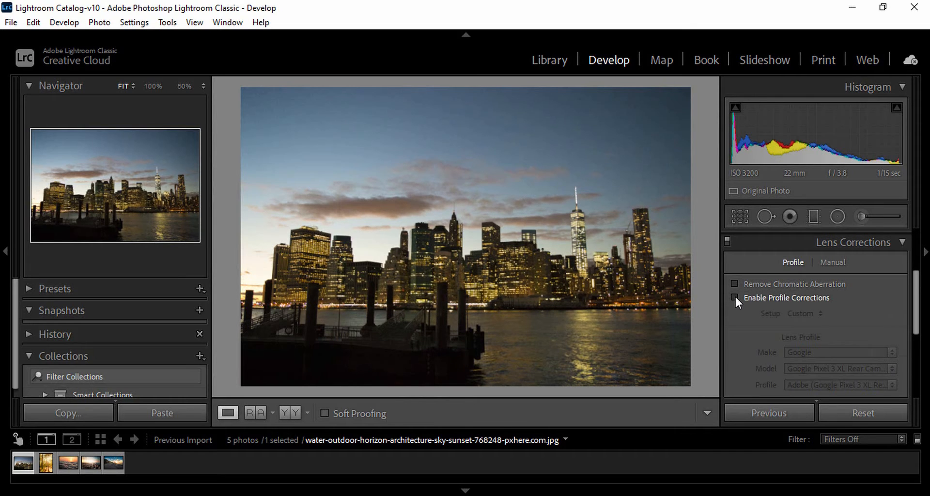
pyautogui.click(734, 297)
pyautogui.click(735, 297)
pyautogui.click(735, 297)
# Change the lens make to Sigma and toggle profile corrections off and on to compare the photo.
pyautogui.click(829, 352)
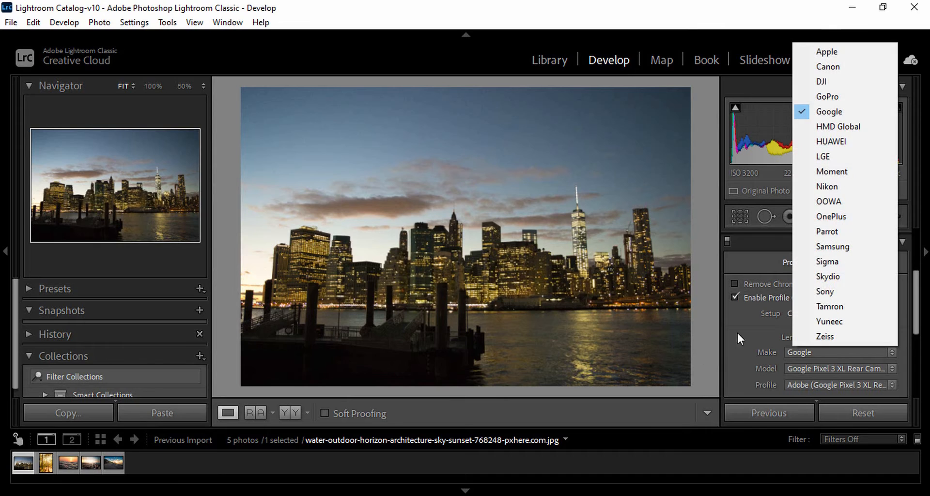
pyautogui.click(838, 267)
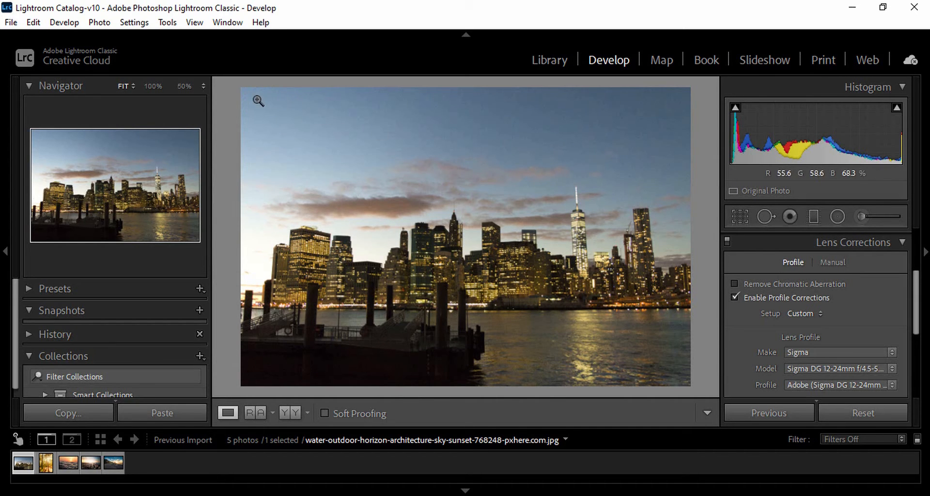
pyautogui.click(734, 297)
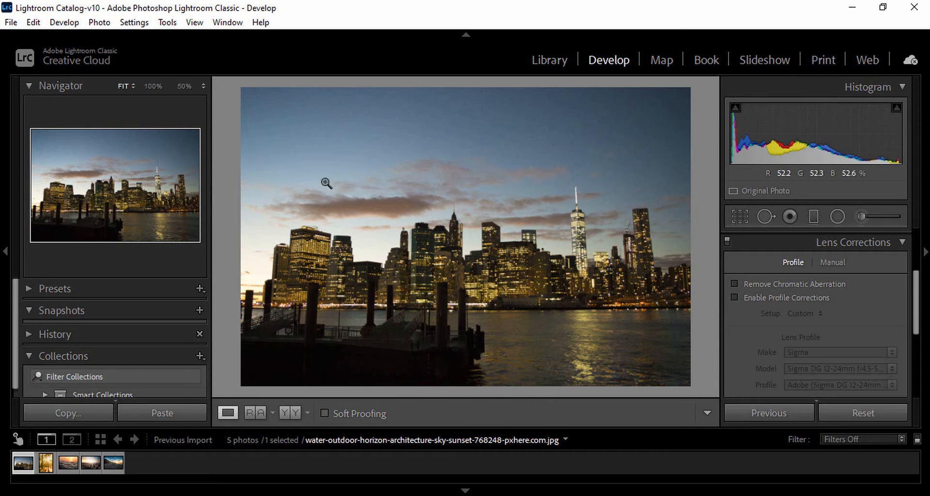
pyautogui.click(735, 296)
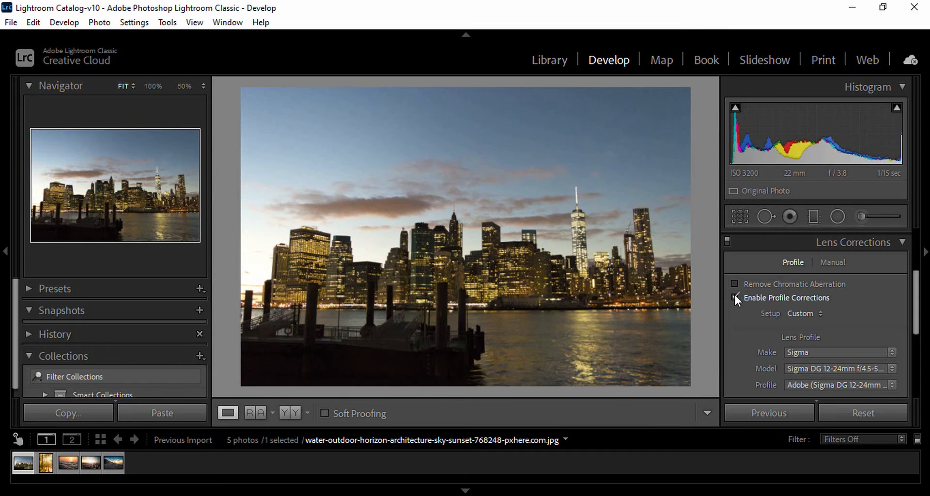
pyautogui.click(734, 297)
pyautogui.click(734, 297)
# Try the Sigma DG 15mm f/2.8 EX and DG 8mm f/3.5 EX models, ending on DG 12-24mm f/4.5-5.6 EX HSM.
pyautogui.click(843, 368)
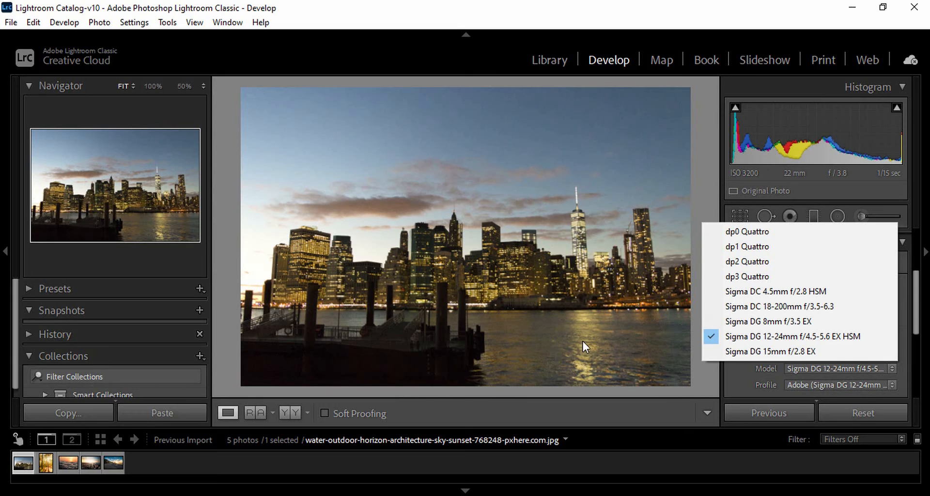
pyautogui.click(783, 348)
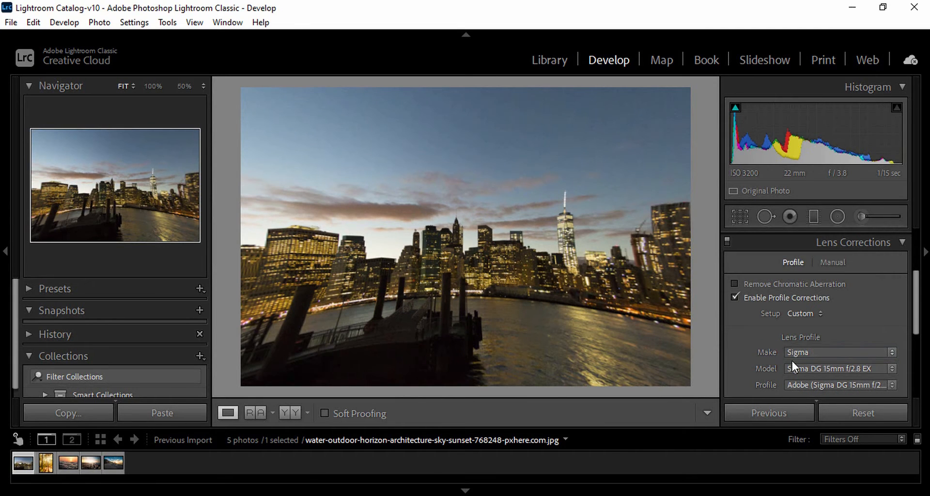
pyautogui.click(804, 369)
pyautogui.click(784, 324)
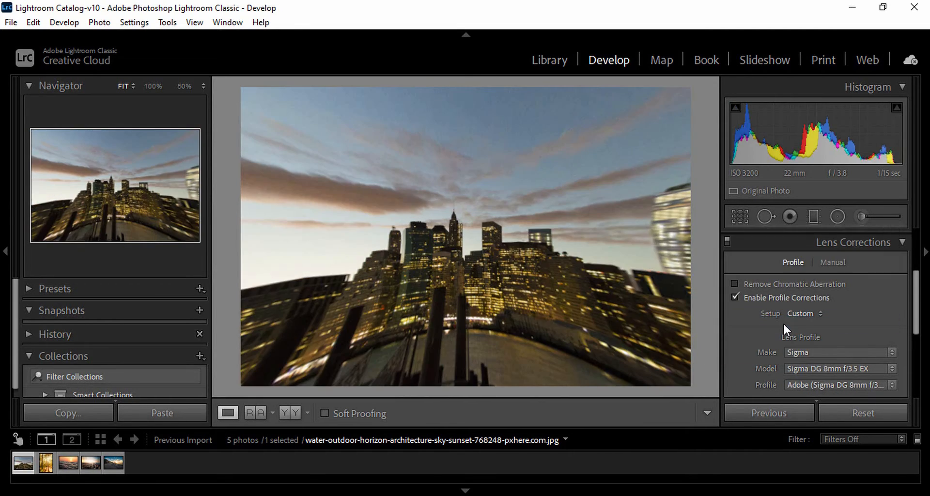
pyautogui.click(826, 367)
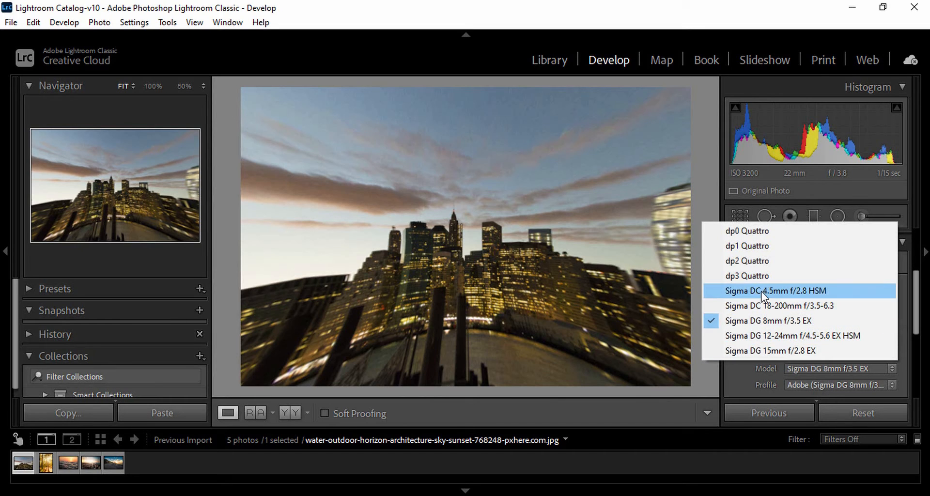
pyautogui.click(769, 297)
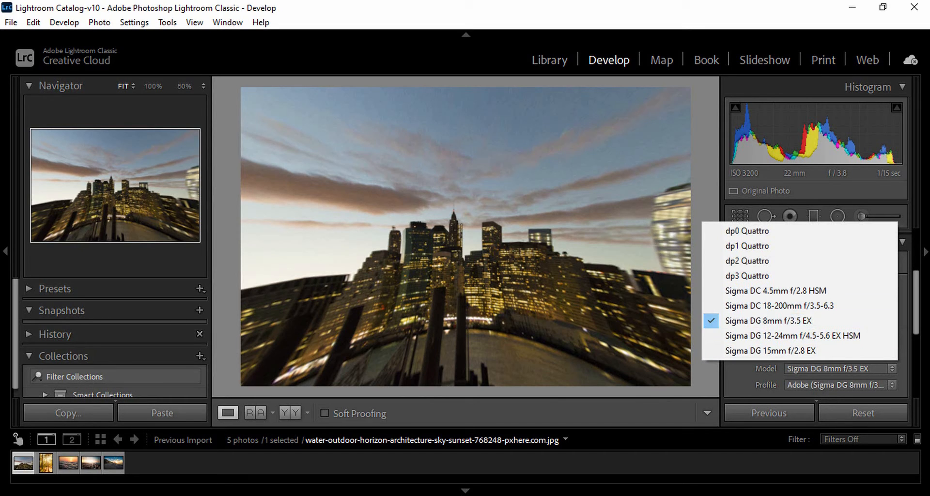
pyautogui.click(901, 304)
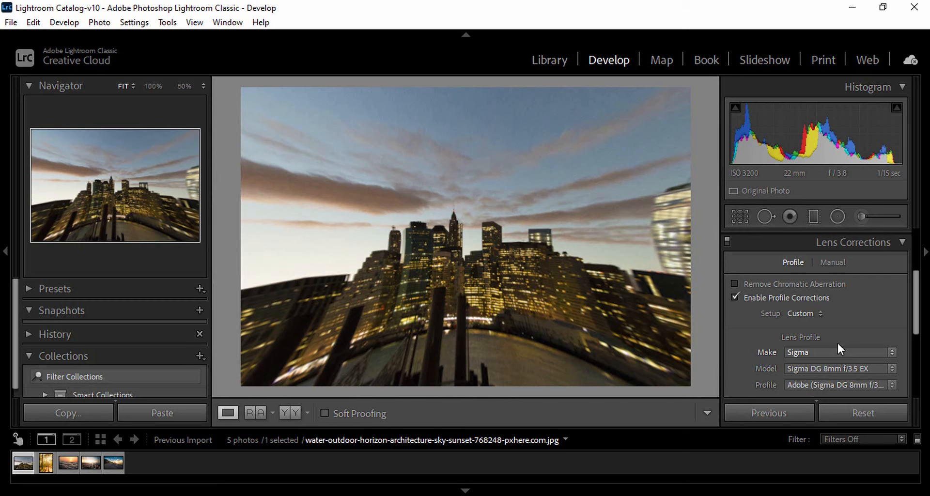
pyautogui.click(830, 368)
pyautogui.click(774, 338)
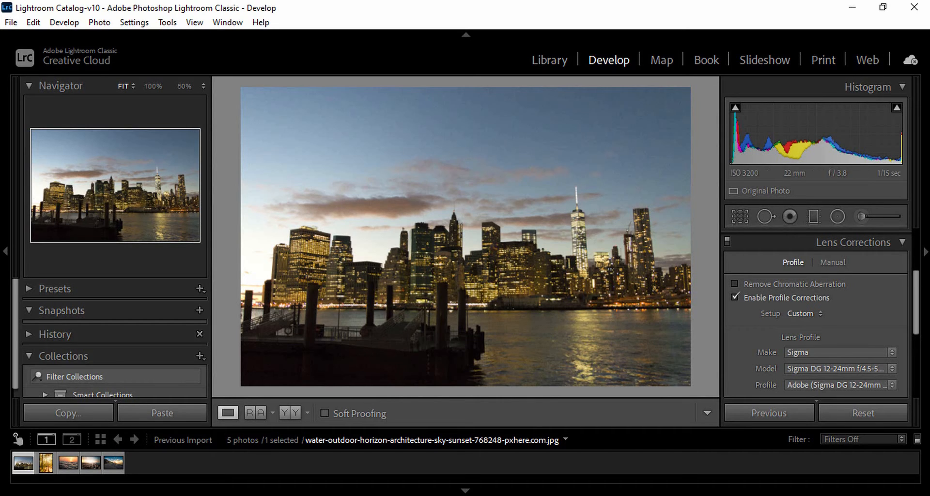
# Set the lens make to Canon and the model to Canon EF 85mm f/1.8 USM.
pyautogui.click(858, 352)
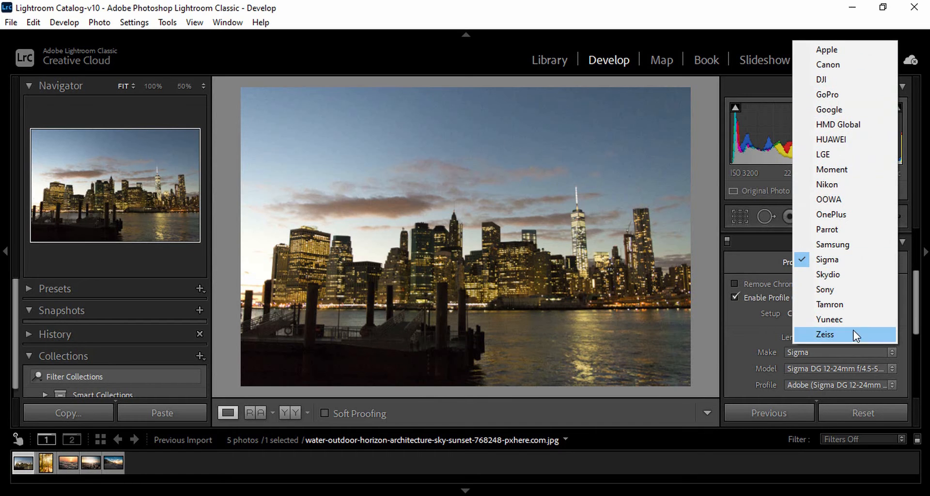
pyautogui.click(831, 68)
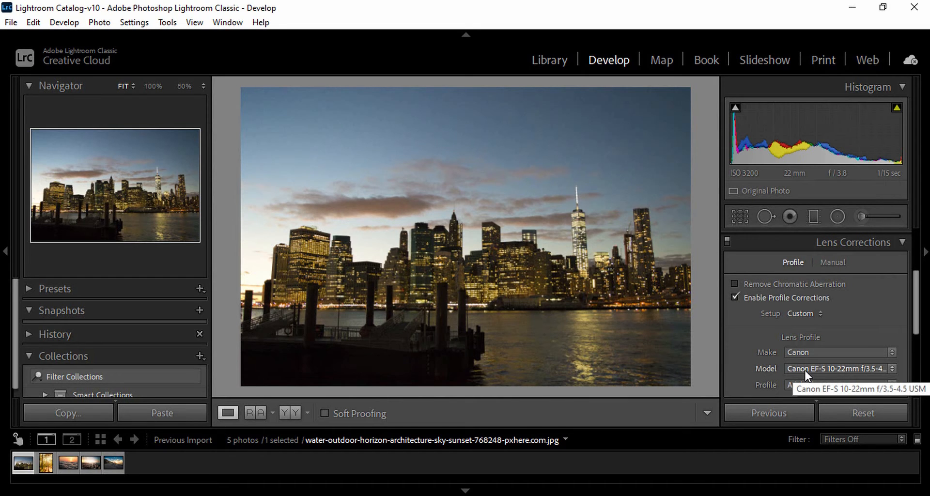
pyautogui.click(805, 376)
pyautogui.click(774, 294)
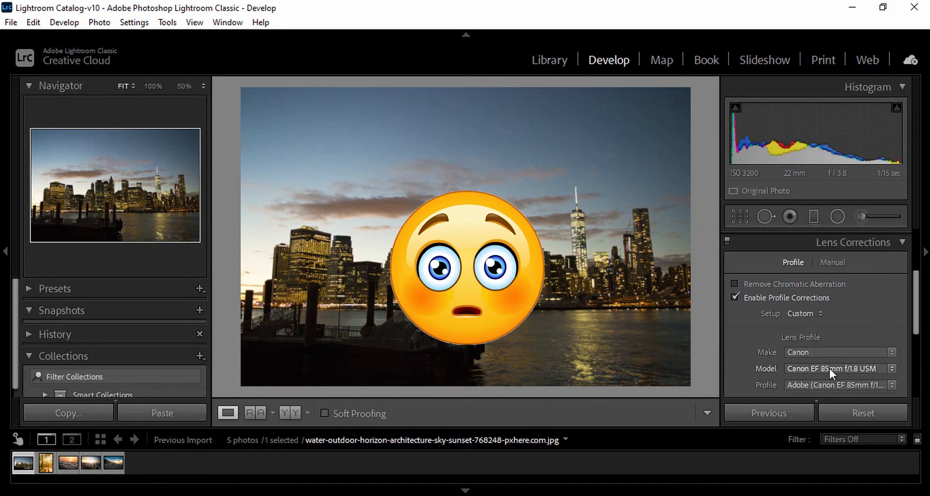
# Toggle profile corrections off and on repeatedly to compare the photo with and without the Canon 85mm profile.
pyautogui.click(734, 297)
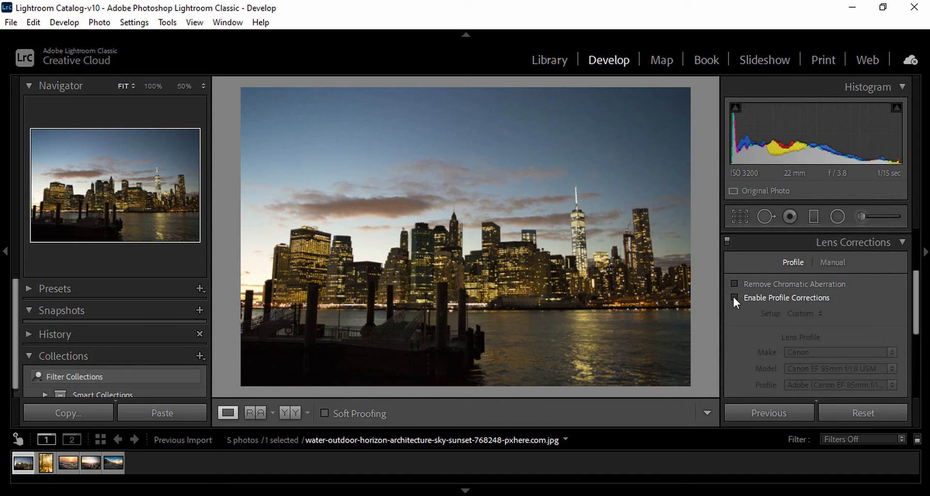
pyautogui.click(733, 296)
pyautogui.click(734, 297)
pyautogui.click(734, 297)
pyautogui.click(734, 297)
pyautogui.click(734, 297)
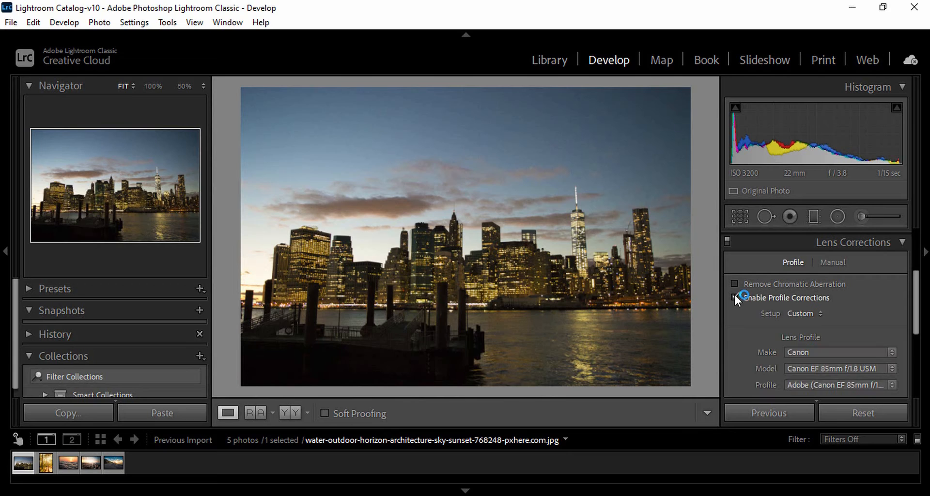
# Change the Canon lens model to the EF 24-105mm f/4 L IS.
pyautogui.click(797, 369)
pyautogui.click(837, 367)
pyautogui.click(775, 216)
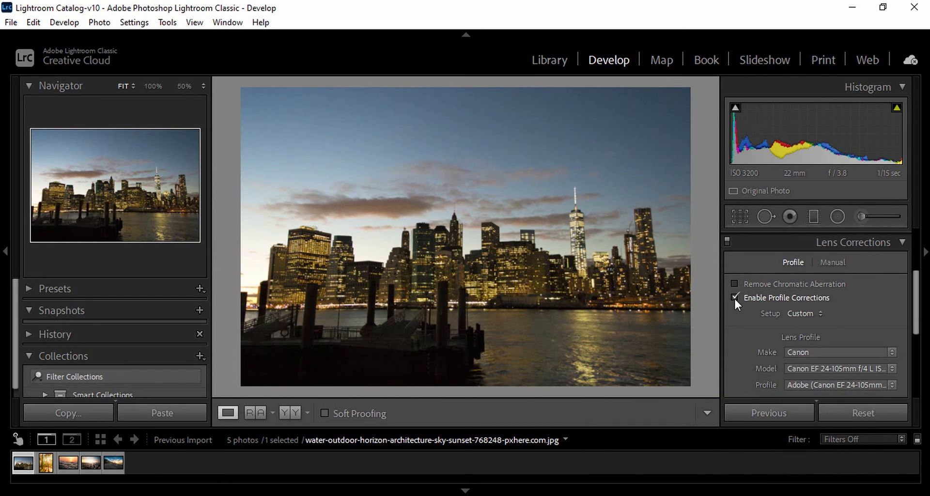
# Collapse Lens Corrections, expand the Transform settings and set the Vertical transform to -18.
pyautogui.click(902, 242)
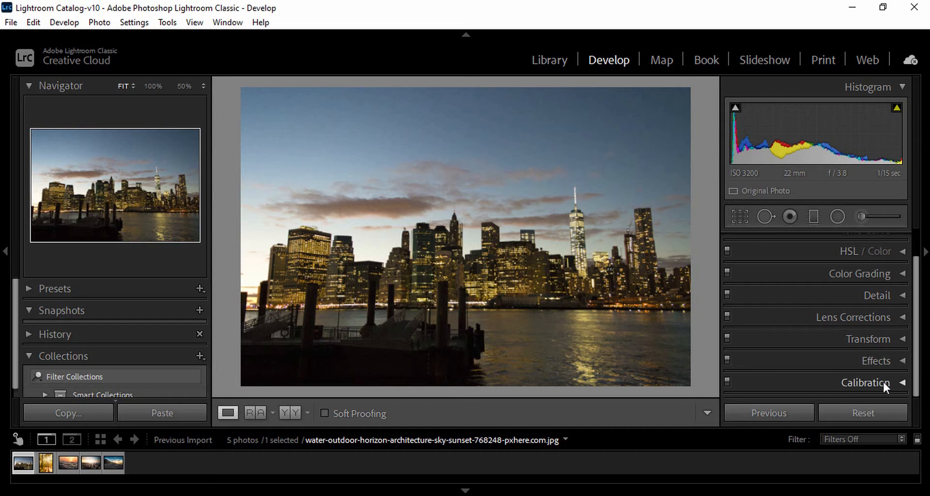
pyautogui.click(899, 338)
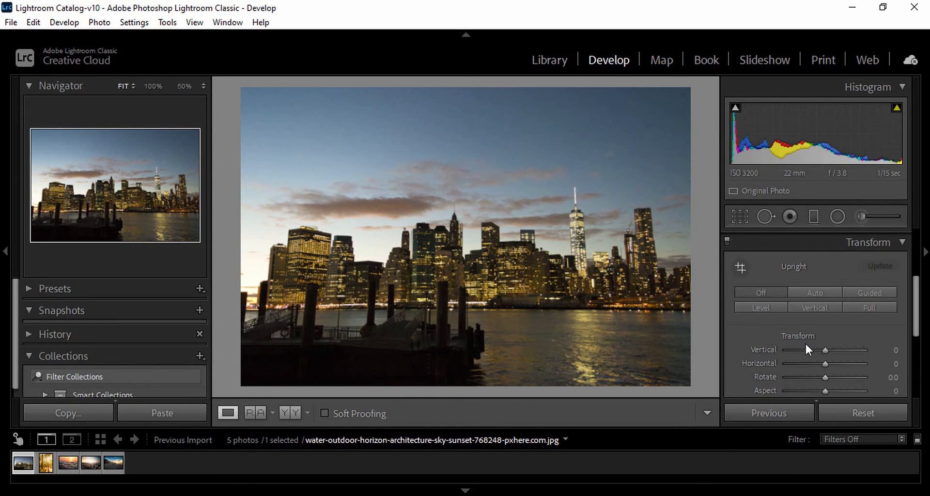
pyautogui.moveTo(825, 349); pyautogui.dragTo(817, 350)
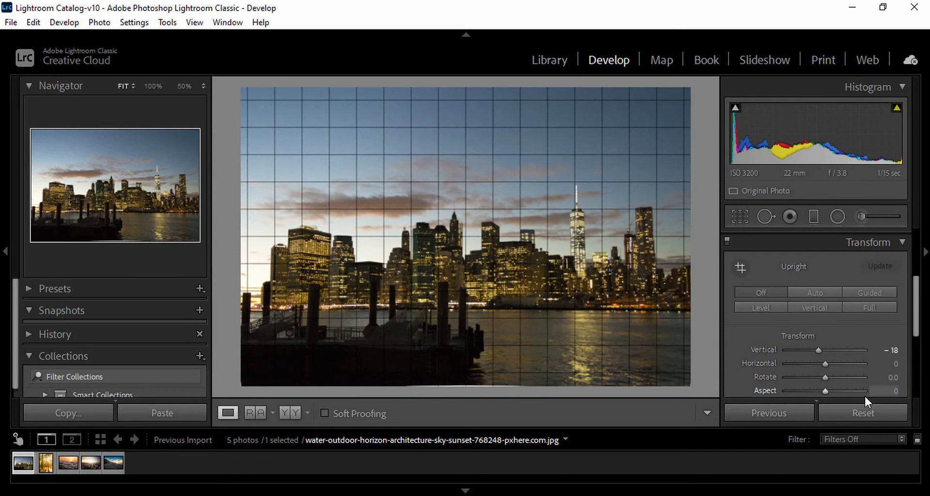
# Try a slight negative Horizontal transform on the photo and reset it to 0.
pyautogui.moveTo(825, 363); pyautogui.dragTo(823, 363)
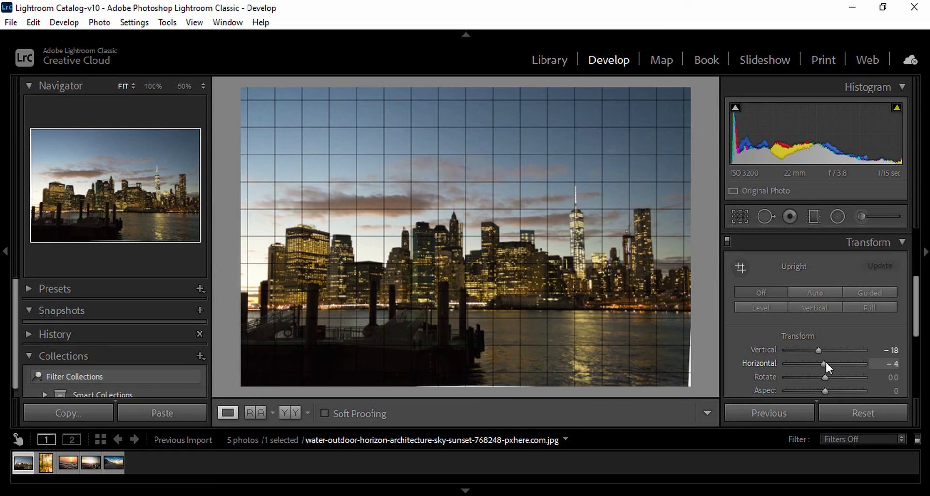
pyautogui.click(897, 363)
pyautogui.write('0')
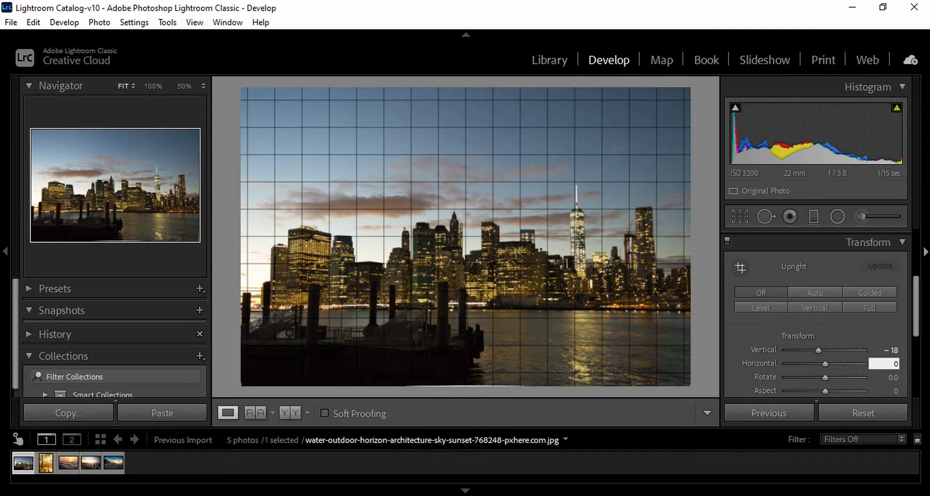
# Set the Vertical transform to 0, try Horizontal at +2 and Aspect at +16, and reset both to 0.
pyautogui.click(894, 350)
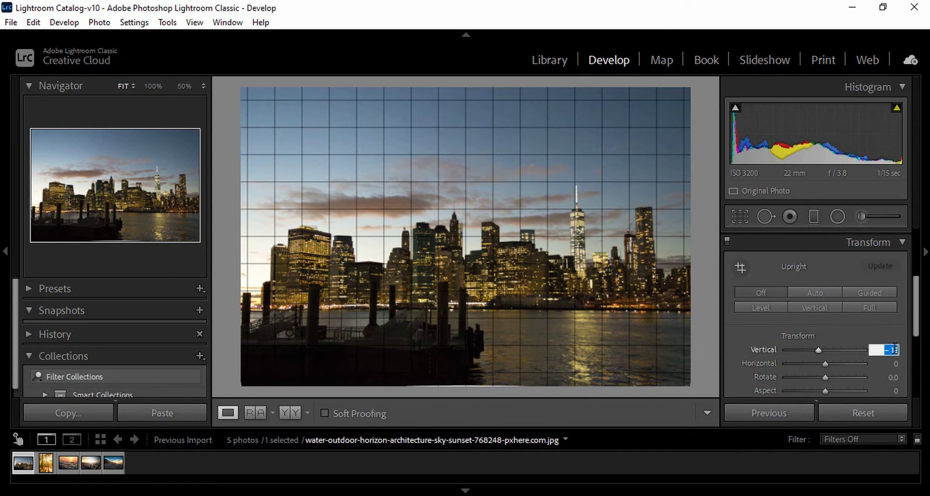
pyautogui.write('0')
pyautogui.click(746, 415)
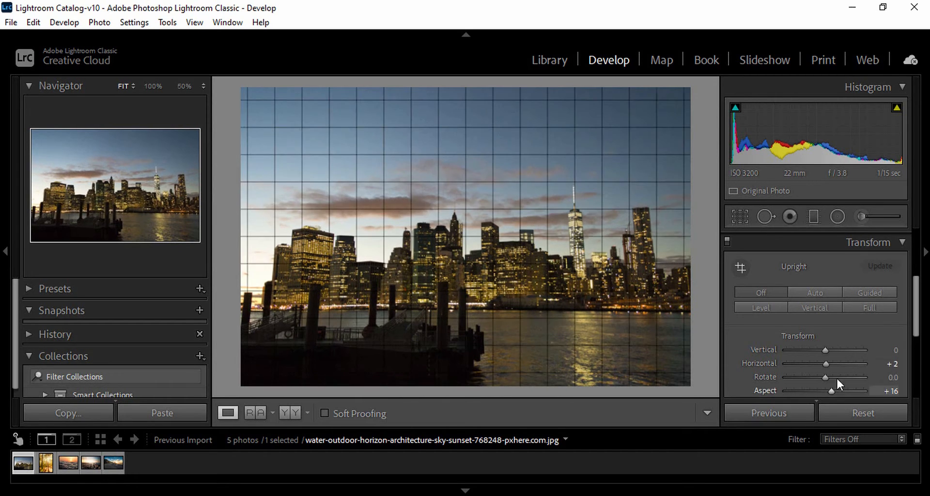
pyautogui.click(894, 363)
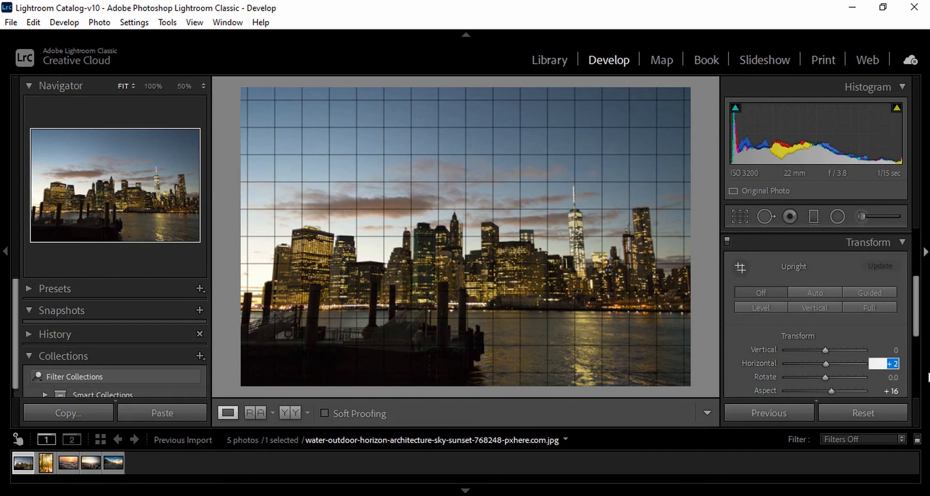
pyautogui.write('0')
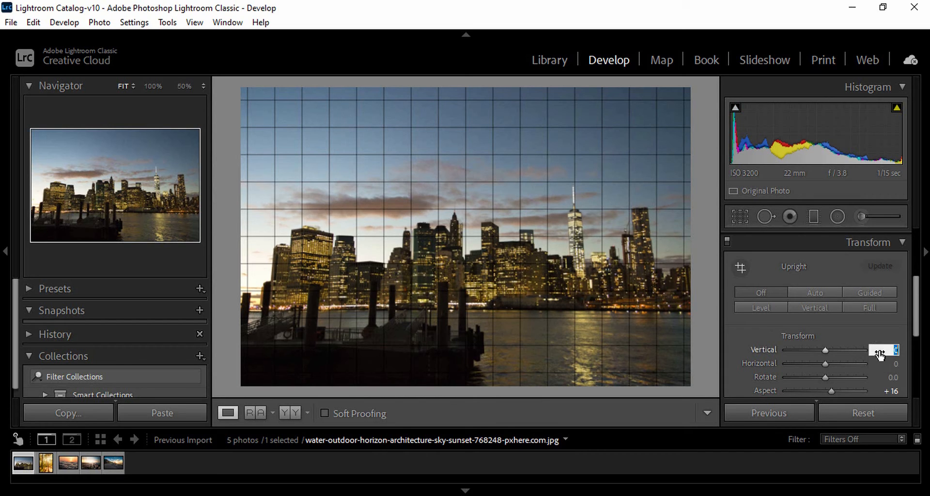
pyautogui.click(894, 390)
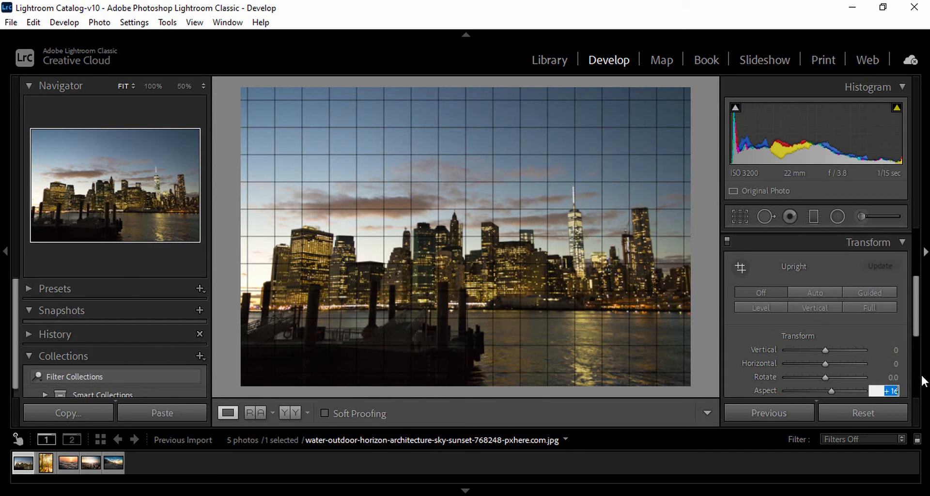
pyautogui.write('0')
pyautogui.press('Return')
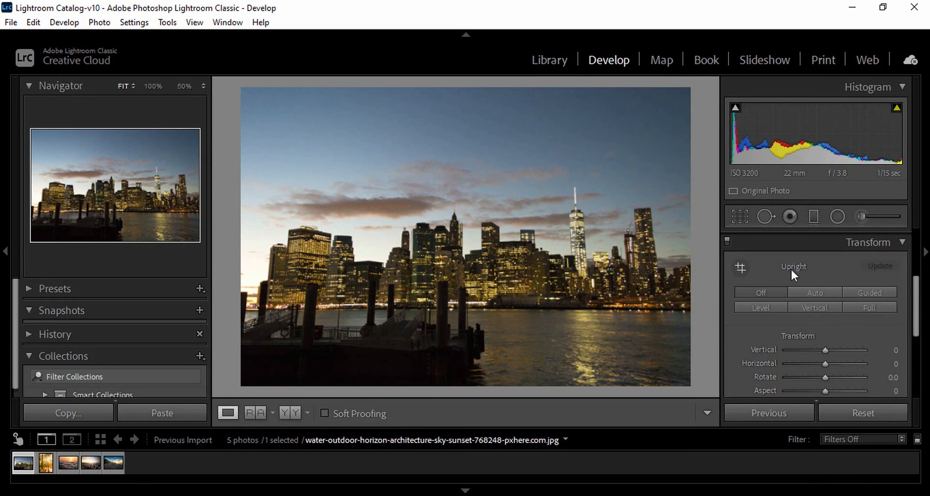
# Draw Guided Upright guides across the tower tops and along the waterline, and discard the tower-top guide.
pyautogui.click(741, 267)
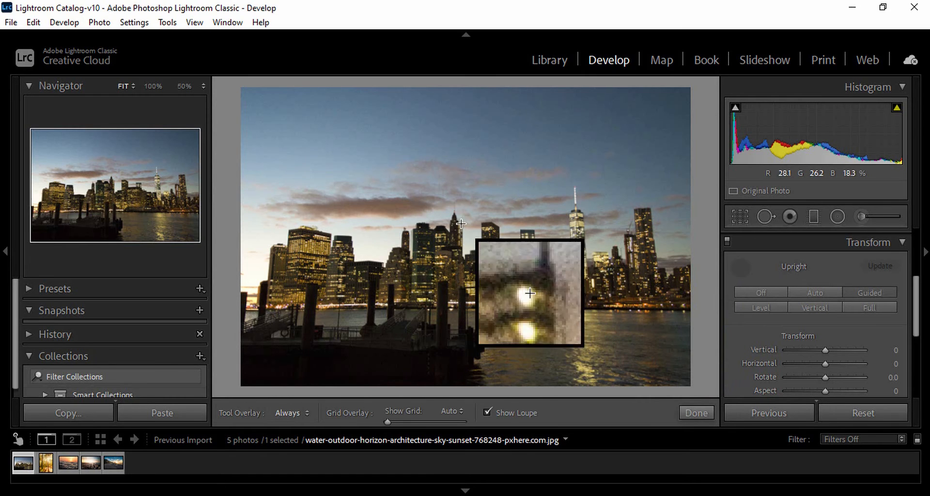
pyautogui.moveTo(457, 222); pyautogui.dragTo(565, 218)
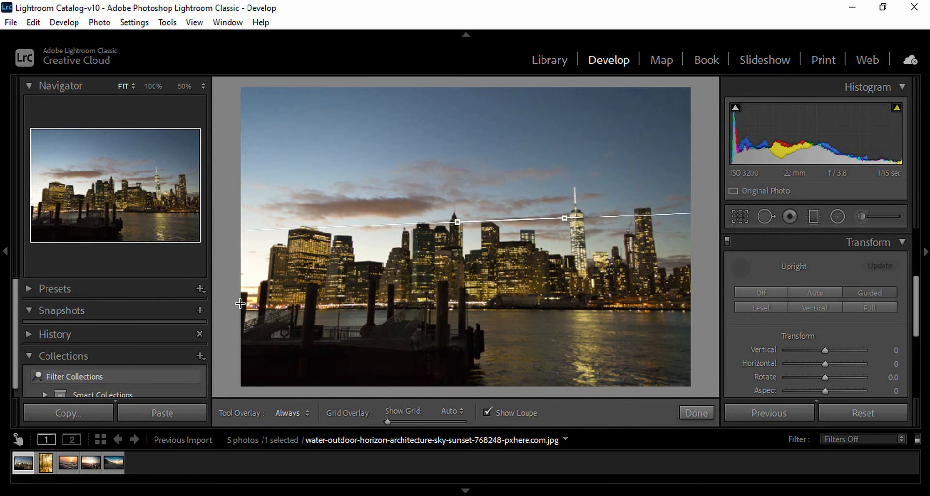
pyautogui.moveTo(241, 304)
pyautogui.mouseDown()
pyautogui.moveTo(461, 309)
pyautogui.moveTo(587, 296)
pyautogui.moveTo(519, 301)
pyautogui.mouseUp()
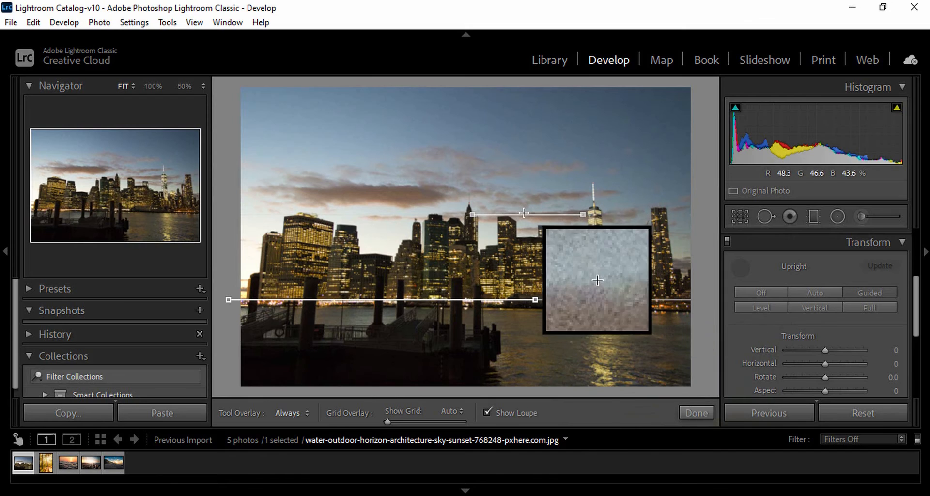
pyautogui.moveTo(522, 214); pyautogui.dragTo(523, 305)
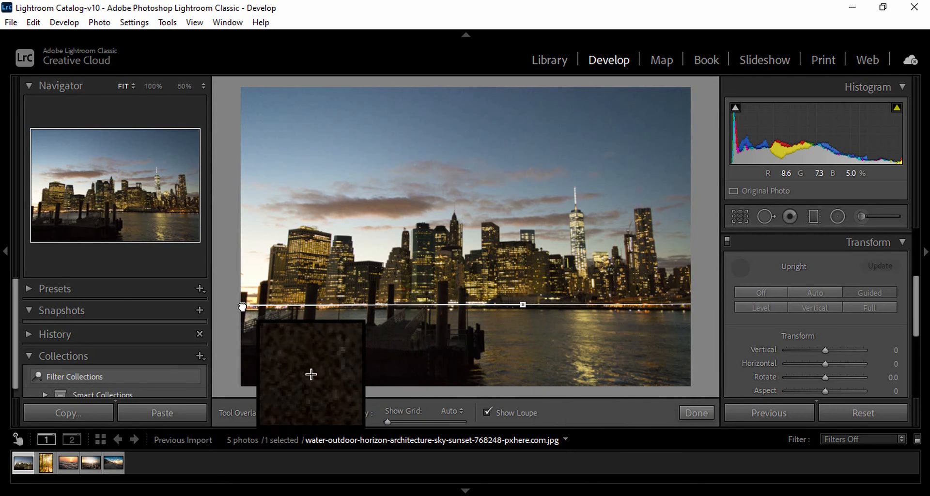
# Align both ends of the waterline guide with the shoreline, add a full-width horizontal guide across the sky, and exit Guided Upright.
pyautogui.moveTo(243, 308); pyautogui.dragTo(243, 312)
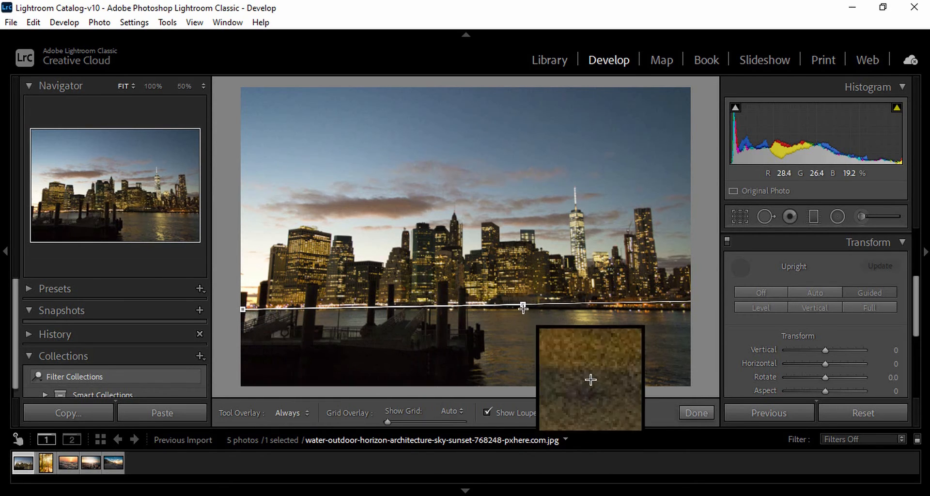
pyautogui.moveTo(522, 307); pyautogui.dragTo(525, 310)
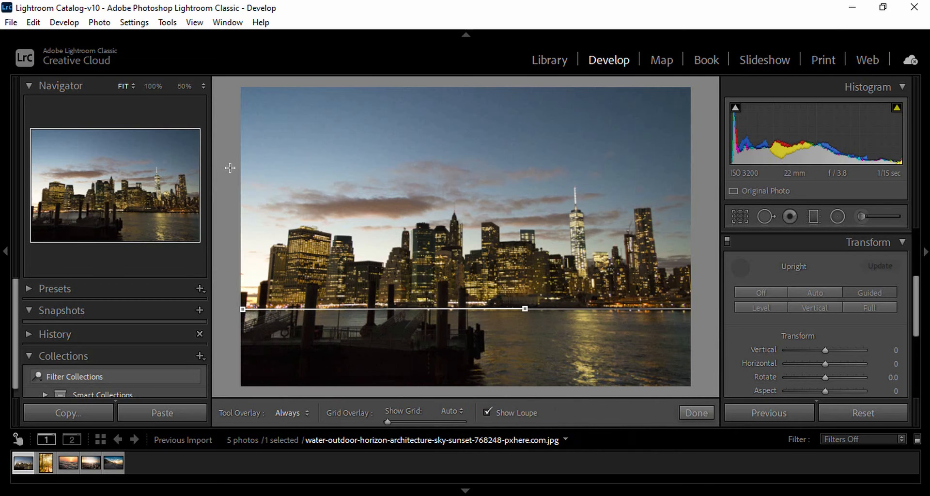
pyautogui.moveTo(230, 168); pyautogui.dragTo(689, 168)
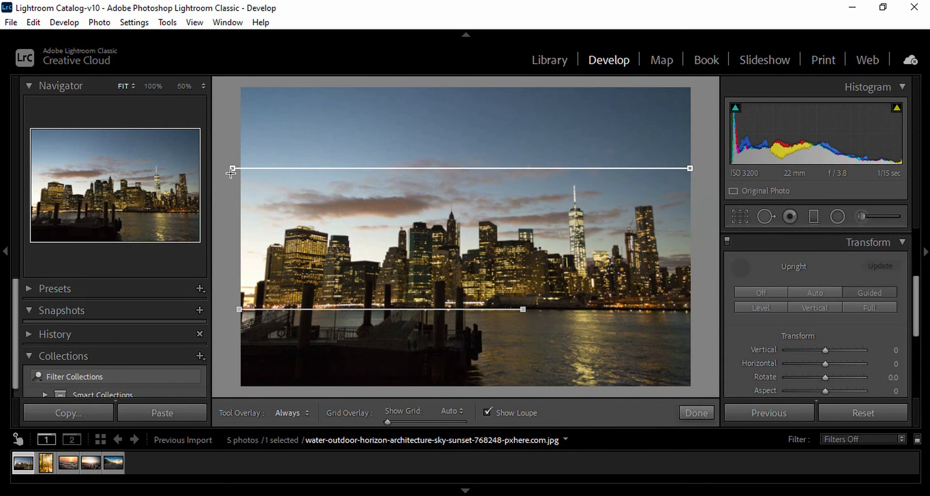
pyautogui.moveTo(232, 169); pyautogui.dragTo(241, 168)
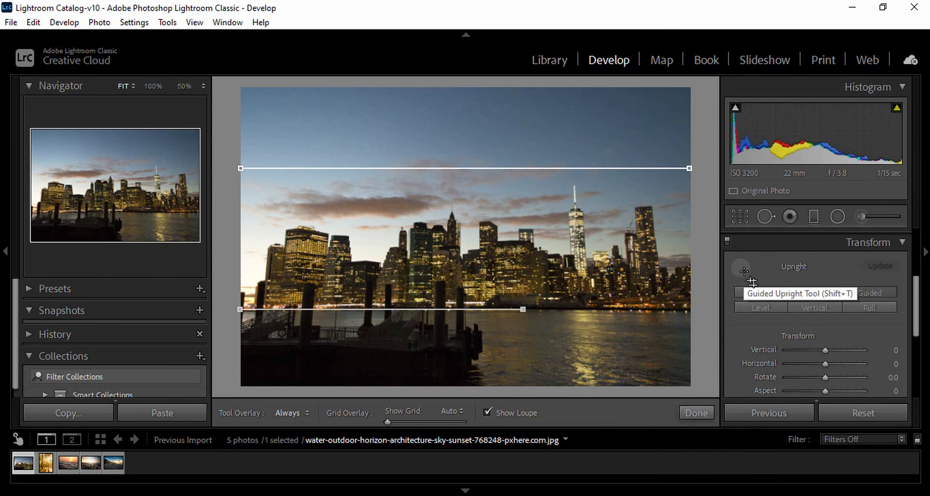
pyautogui.click(739, 267)
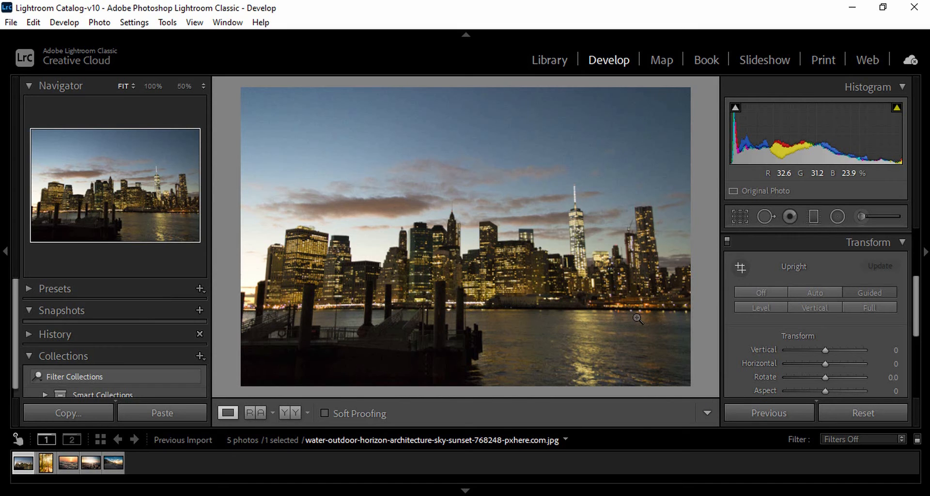
pyautogui.hotkey('shift', 't')
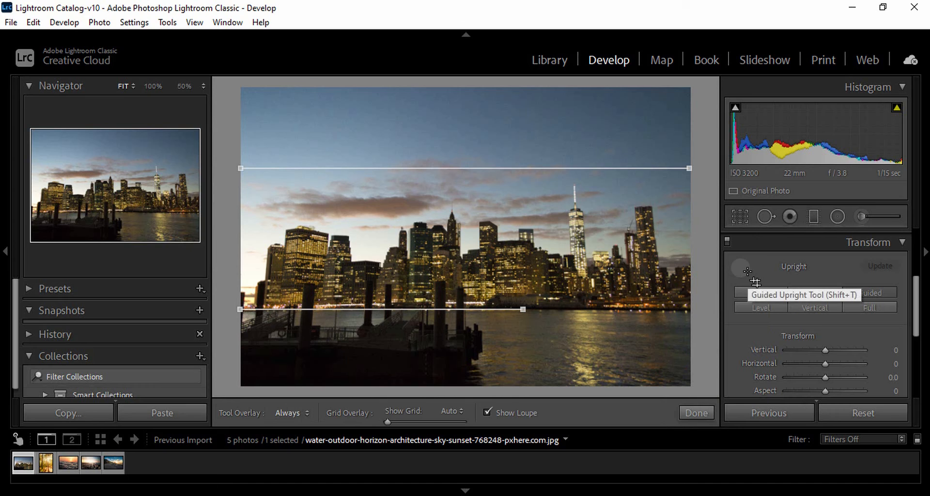
pyautogui.click(744, 270)
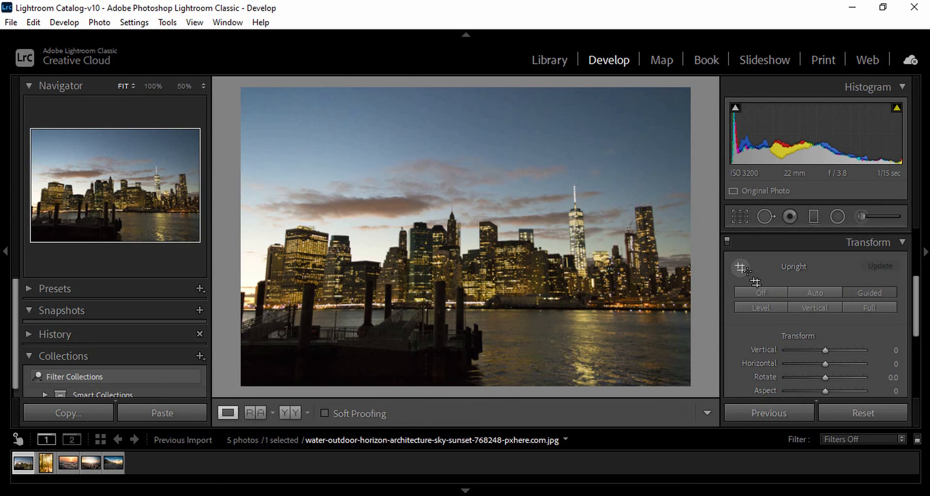
# Compare the Vertical, Off, Level and Full Upright modes on the photo and return to Guided.
pyautogui.click(813, 308)
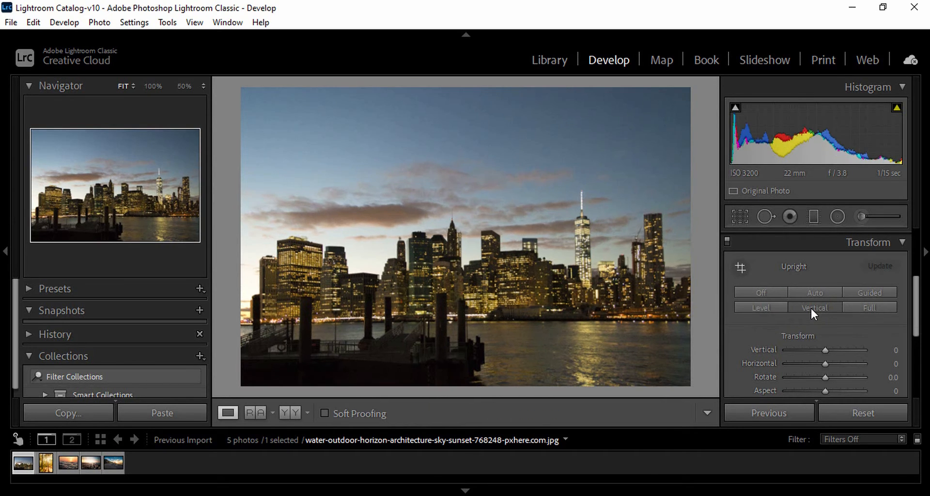
pyautogui.click(767, 293)
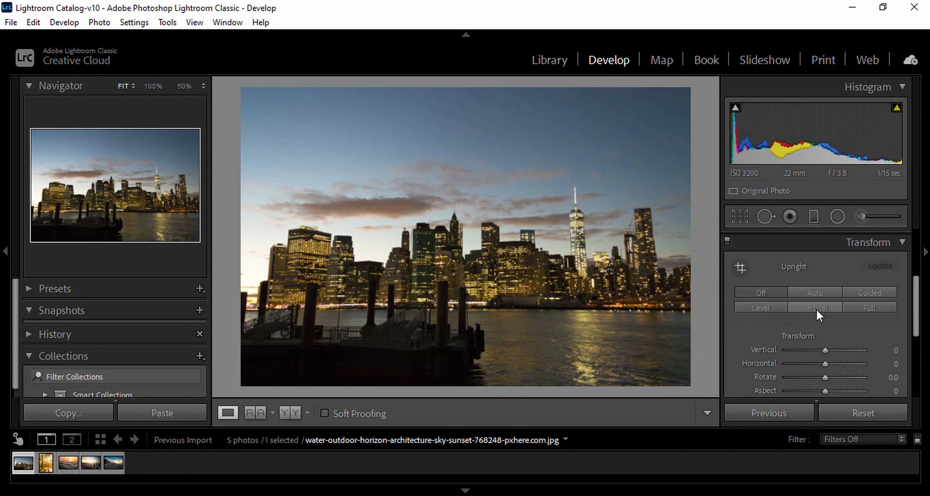
pyautogui.click(815, 308)
pyautogui.click(765, 306)
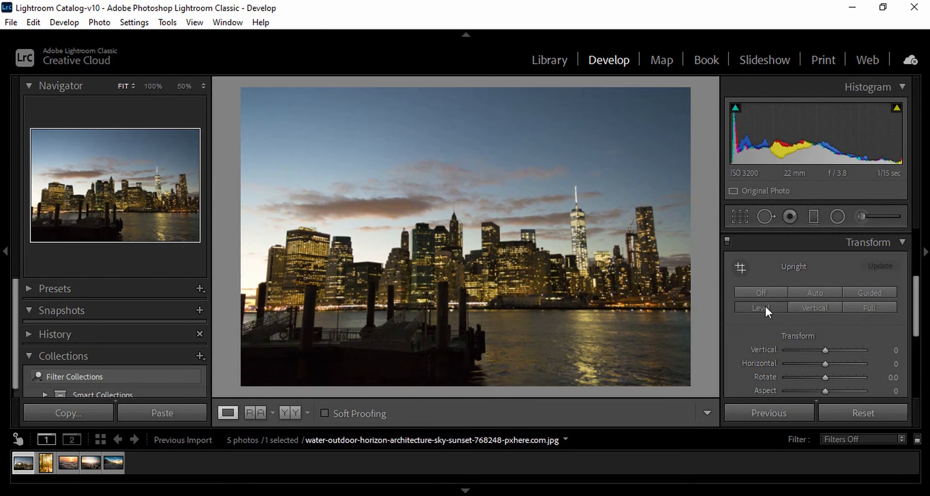
pyautogui.click(878, 307)
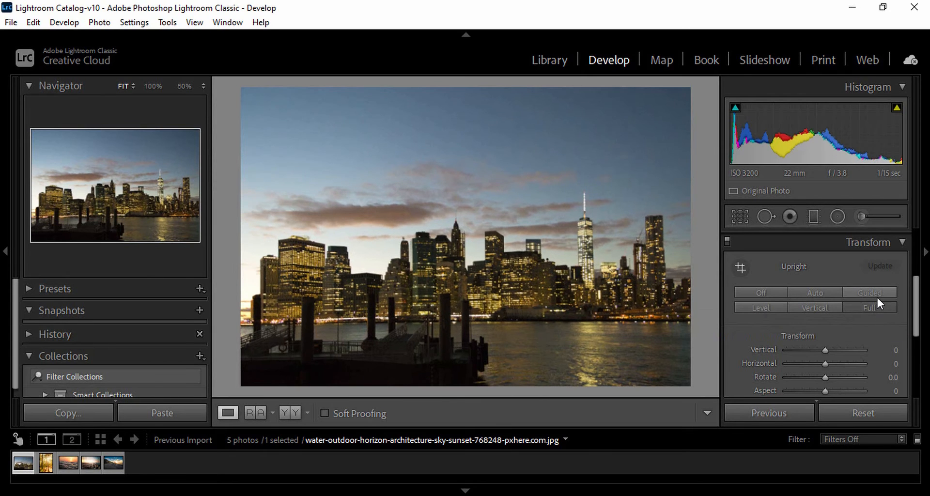
pyautogui.click(877, 292)
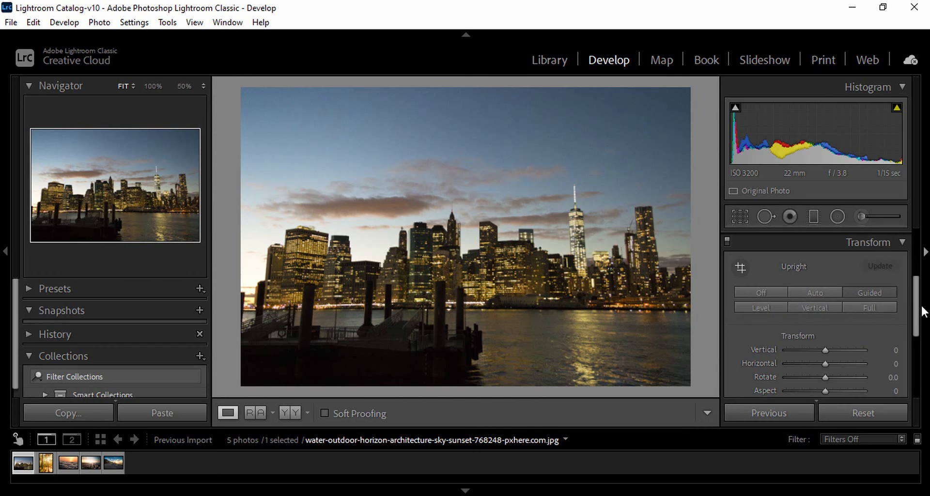
# Enable Constrain Crop for the transform and set its Scale to 61.
pyautogui.moveTo(920, 308); pyautogui.dragTo(916, 338)
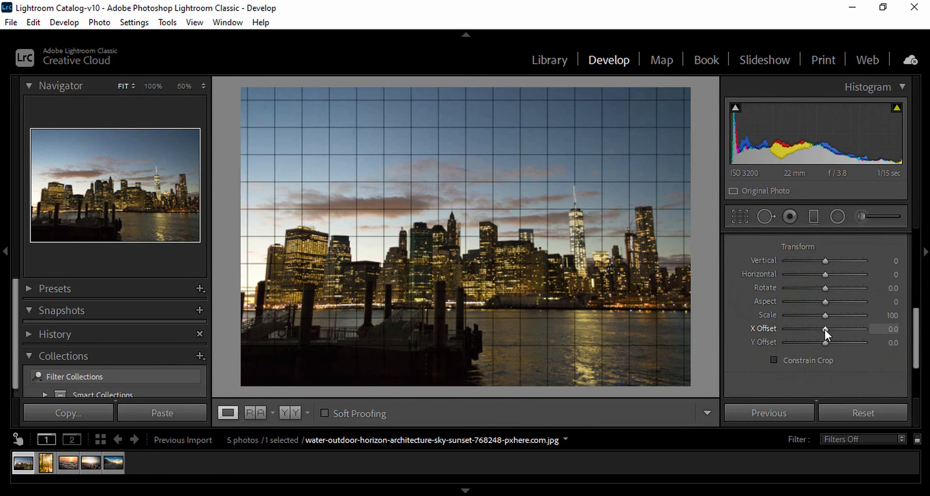
pyautogui.moveTo(826, 329)
pyautogui.mouseDown()
pyautogui.moveTo(829, 316)
pyautogui.moveTo(815, 315)
pyautogui.moveTo(827, 314)
pyautogui.mouseUp()
pyautogui.scroll(-2, 799, 310)
pyautogui.click(773, 298)
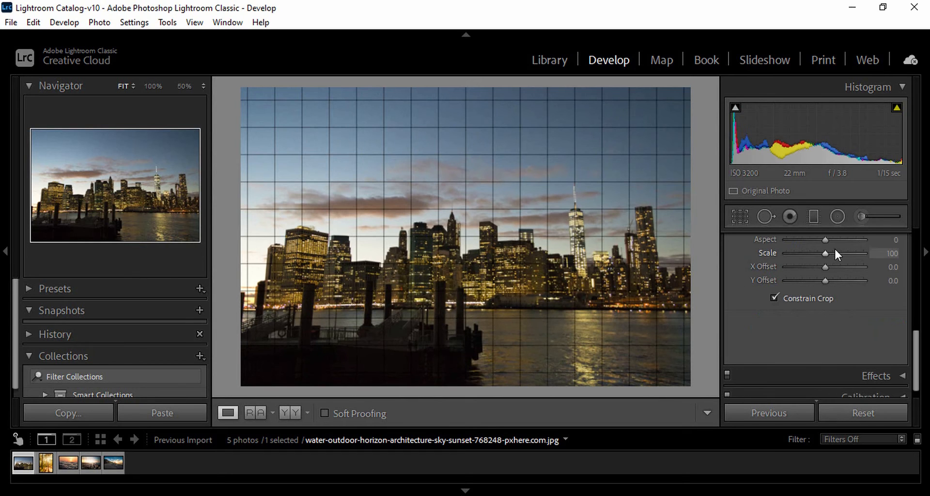
pyautogui.moveTo(826, 253); pyautogui.dragTo(779, 286)
# Toggle Constrain Crop, leave it off, and set the transform Scale to 50.
pyautogui.click(774, 298)
pyautogui.click(774, 298)
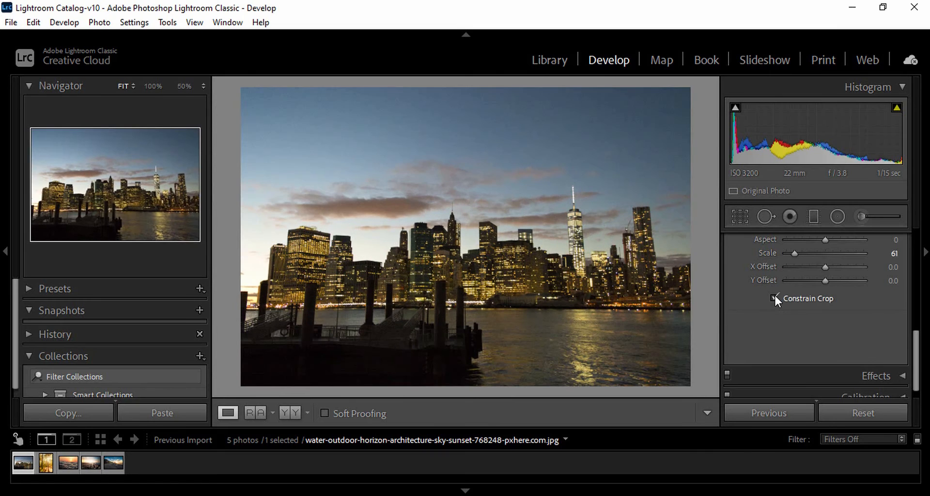
pyautogui.click(774, 299)
pyautogui.moveTo(794, 253); pyautogui.dragTo(786, 253)
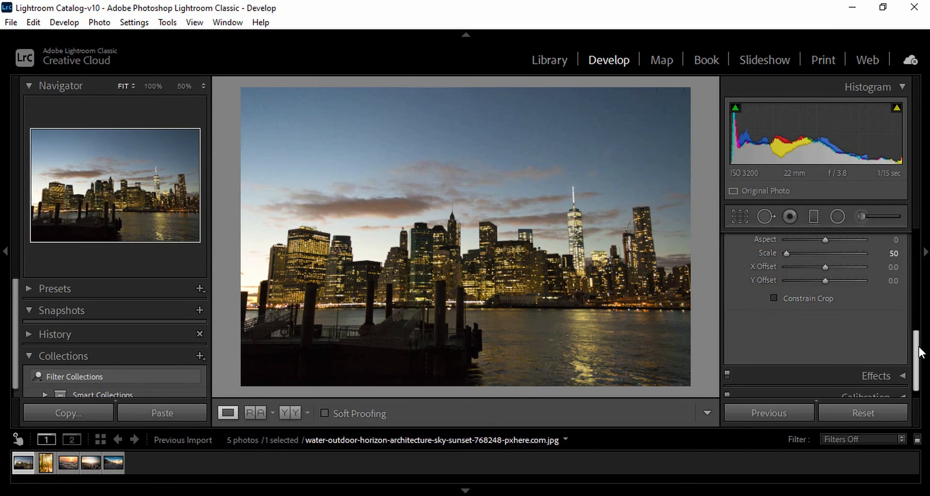
# Collapse the Transform settings and expand the Effects settings.
pyautogui.moveTo(918, 355); pyautogui.dragTo(917, 367)
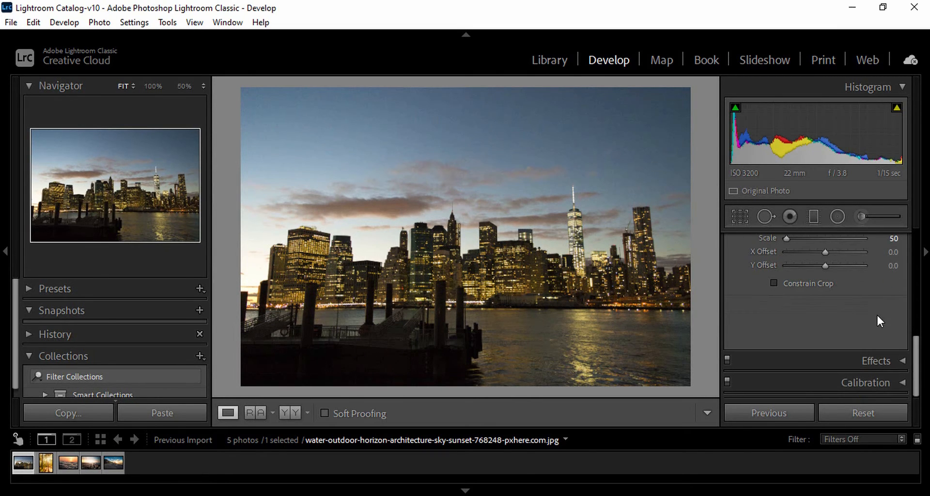
pyautogui.scroll(5, 876, 313)
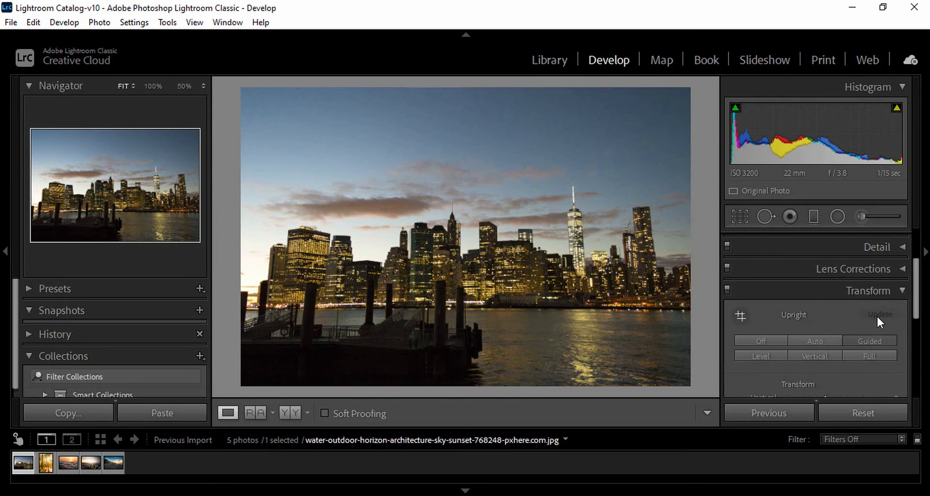
pyautogui.click(901, 289)
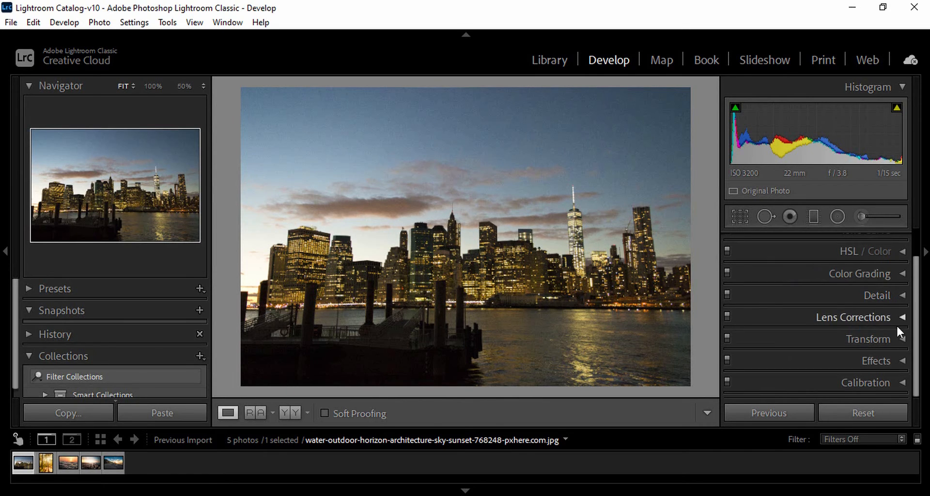
pyautogui.click(901, 361)
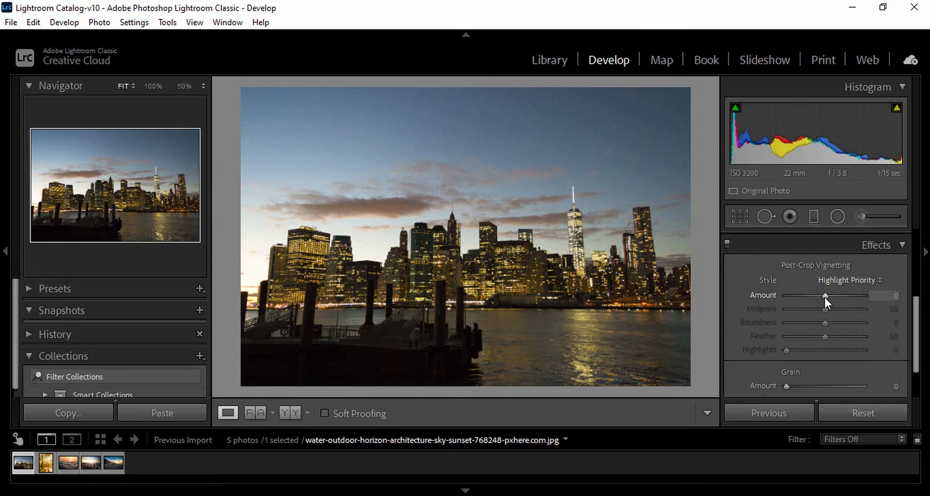
# Set the post-crop vignetting to Amount -4, Midpoint 32, Roundness -26, Feather 54 and Highlights 59.
pyautogui.moveTo(824, 296)
pyautogui.mouseDown()
pyautogui.moveTo(832, 295)
pyautogui.moveTo(812, 296)
pyautogui.moveTo(854, 296)
pyautogui.moveTo(826, 299)
pyautogui.mouseUp()
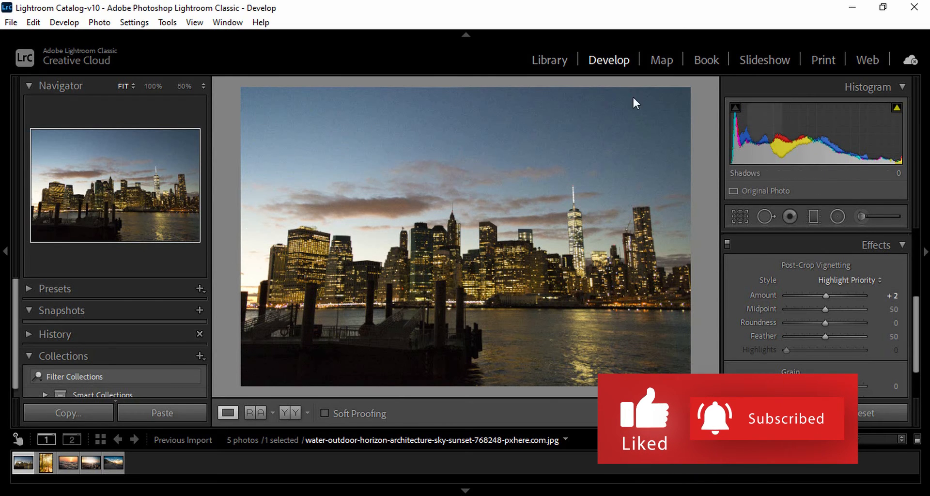
pyautogui.doubleClick(824, 295)
pyautogui.moveTo(822, 294); pyautogui.dragTo(821, 295)
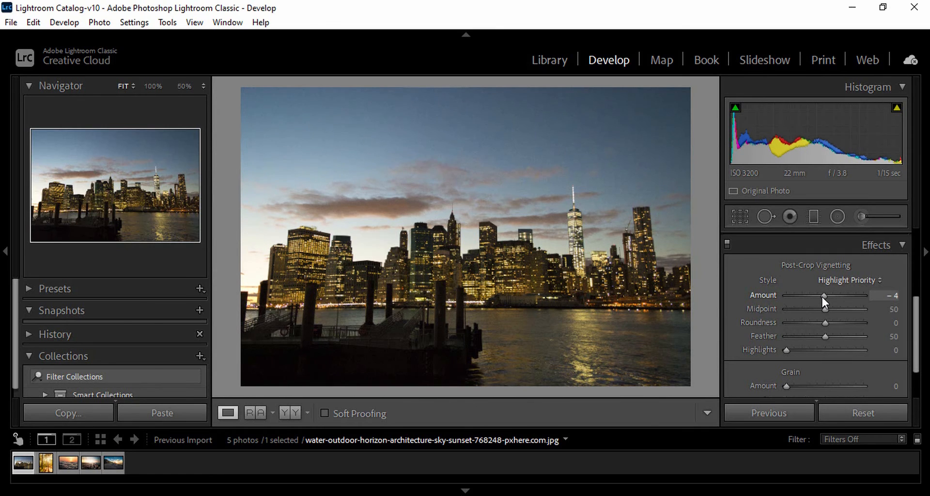
pyautogui.moveTo(786, 350)
pyautogui.mouseDown()
pyautogui.moveTo(867, 359)
pyautogui.moveTo(763, 360)
pyautogui.moveTo(786, 351)
pyautogui.mouseUp()
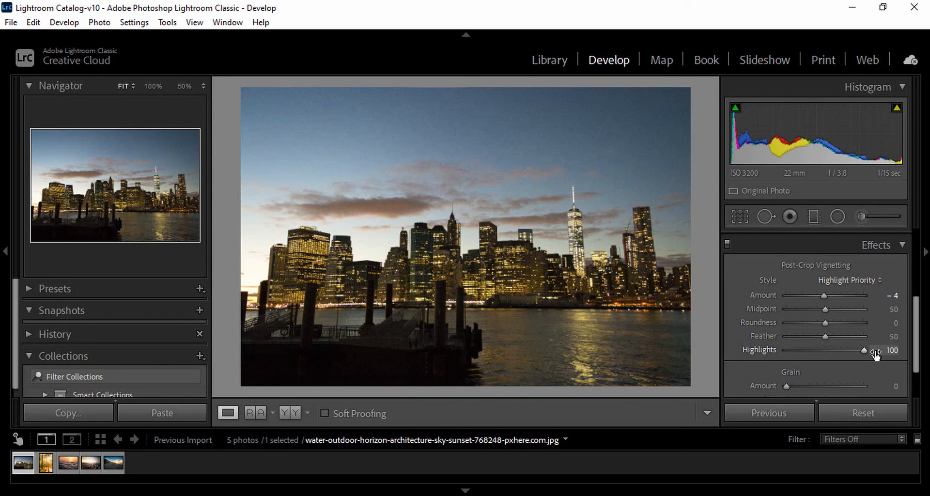
pyautogui.moveTo(875, 354); pyautogui.dragTo(818, 310)
# Keep the Grain Amount at 0 and inspect the noise in the sky at 50% zoom.
pyautogui.moveTo(914, 342); pyautogui.dragTo(914, 371)
pyautogui.moveTo(788, 333)
pyautogui.mouseDown()
pyautogui.moveTo(853, 333)
pyautogui.moveTo(751, 336)
pyautogui.moveTo(835, 335)
pyautogui.moveTo(773, 340)
pyautogui.mouseUp()
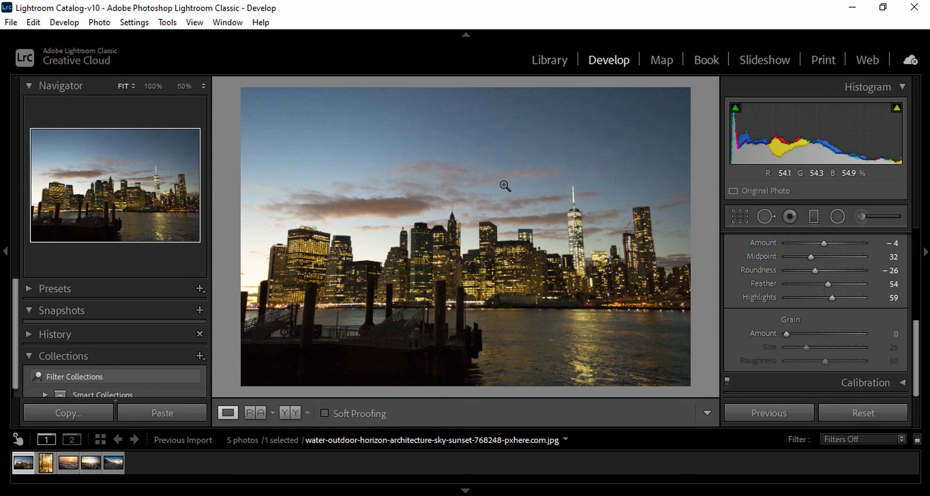
pyautogui.click(490, 124)
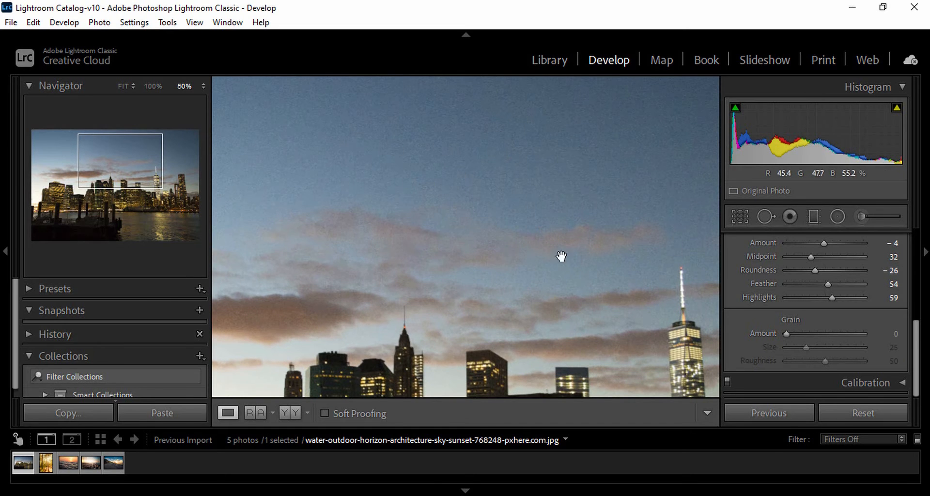
pyautogui.click(505, 263)
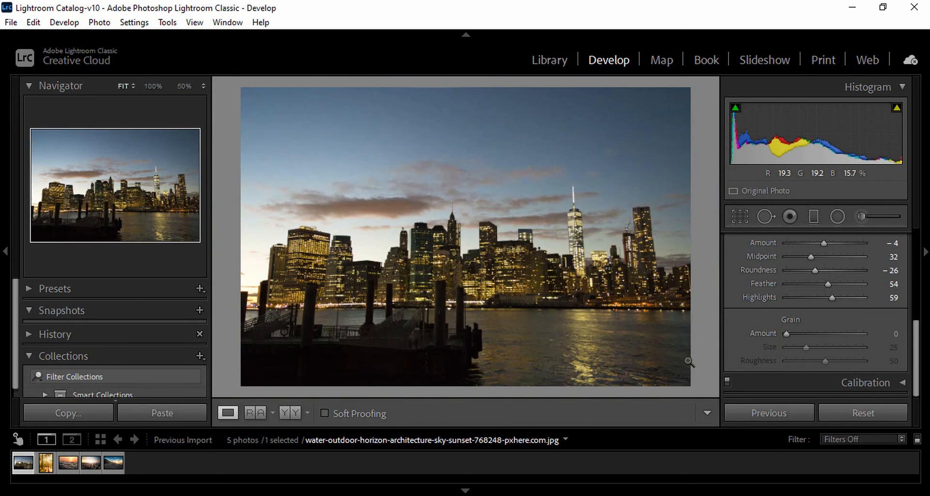
# Expand the Calibration settings down to the Shadows and primary colour controls.
pyautogui.moveTo(915, 376)
pyautogui.mouseDown()
pyautogui.moveTo(922, 355)
pyautogui.moveTo(916, 380)
pyautogui.mouseUp()
pyautogui.click(903, 383)
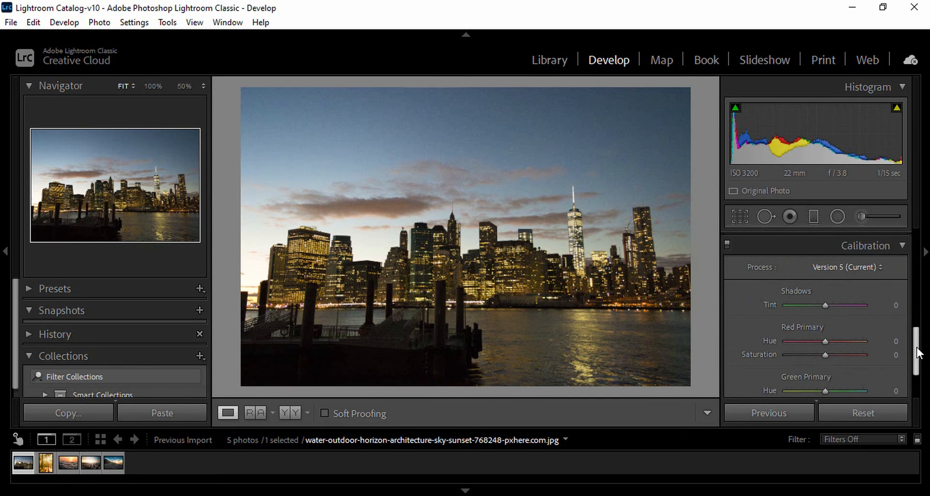
pyautogui.moveTo(916, 348)
pyautogui.mouseDown()
pyautogui.moveTo(919, 361)
pyautogui.moveTo(919, 314)
pyautogui.moveTo(921, 361)
pyautogui.mouseUp()
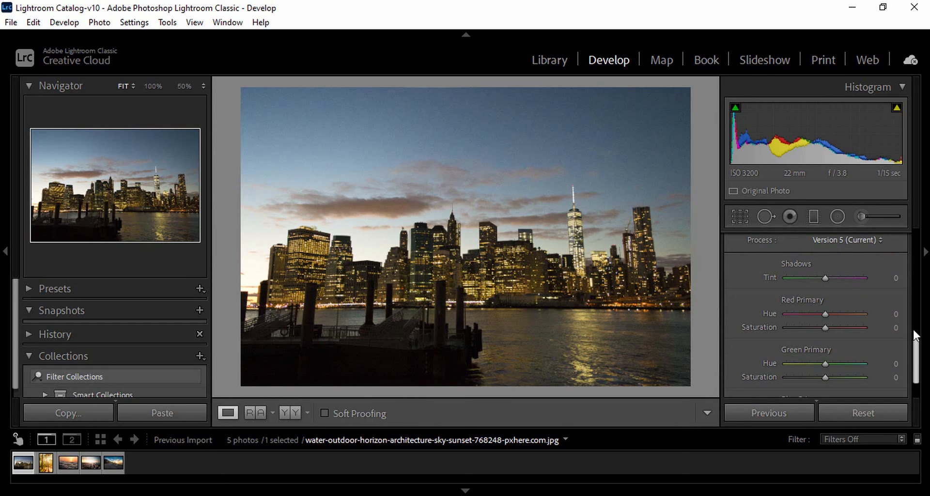
# Try Calibration values of Shadows Tint +79, Red Primary Hue +4 and Saturation +44, and Green Primary Hue +70.
pyautogui.moveTo(868, 274)
pyautogui.mouseDown()
pyautogui.moveTo(778, 278)
pyautogui.moveTo(876, 276)
pyautogui.mouseUp()
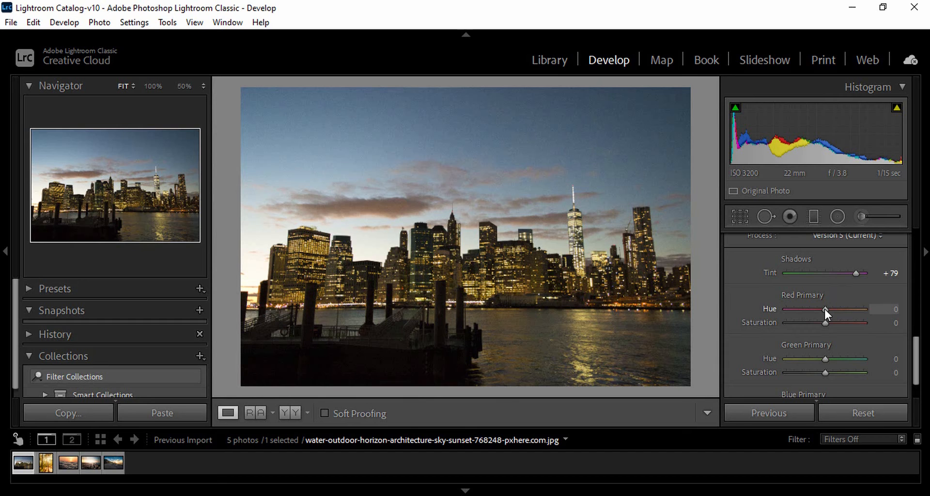
pyautogui.moveTo(824, 309); pyautogui.dragTo(817, 307)
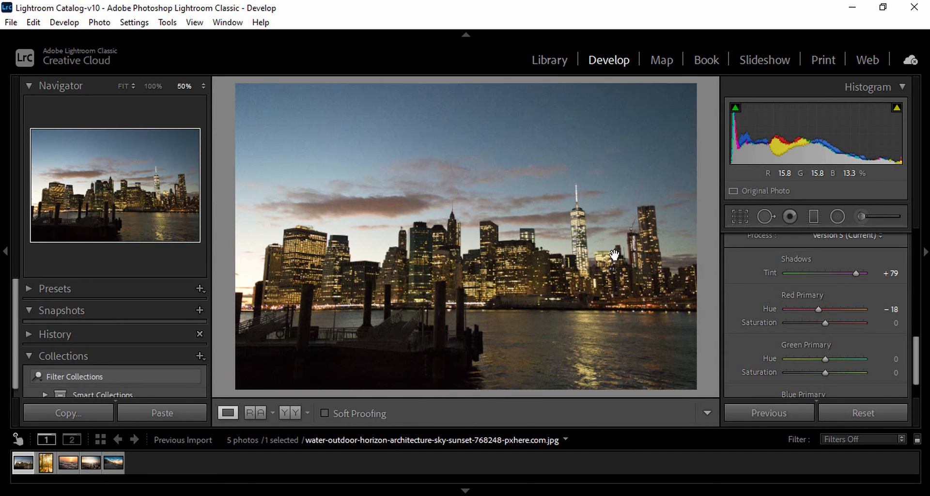
pyautogui.click(439, 246)
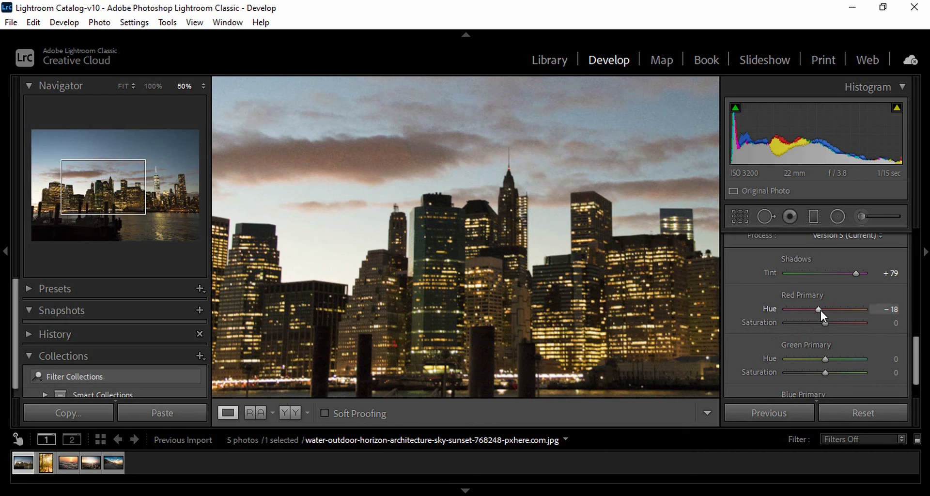
pyautogui.moveTo(818, 309)
pyautogui.mouseDown()
pyautogui.moveTo(856, 308)
pyautogui.moveTo(823, 308)
pyautogui.mouseUp()
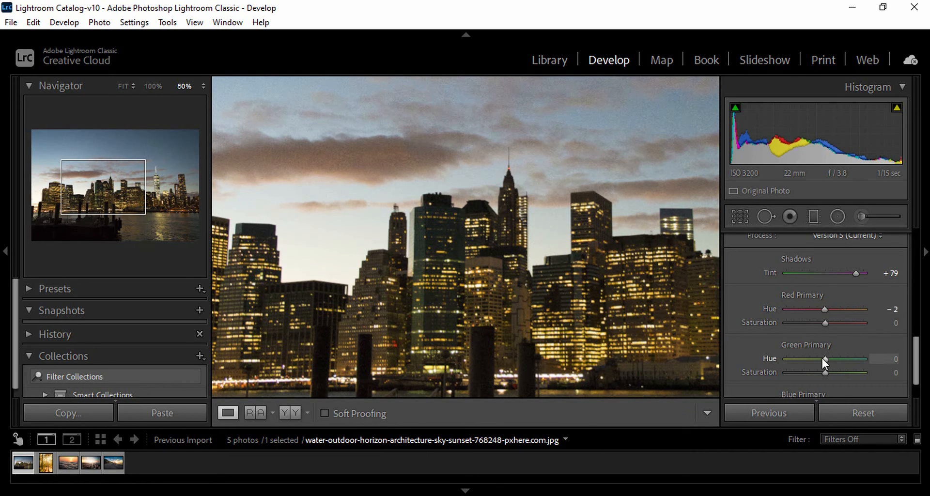
pyautogui.moveTo(822, 358); pyautogui.dragTo(850, 350)
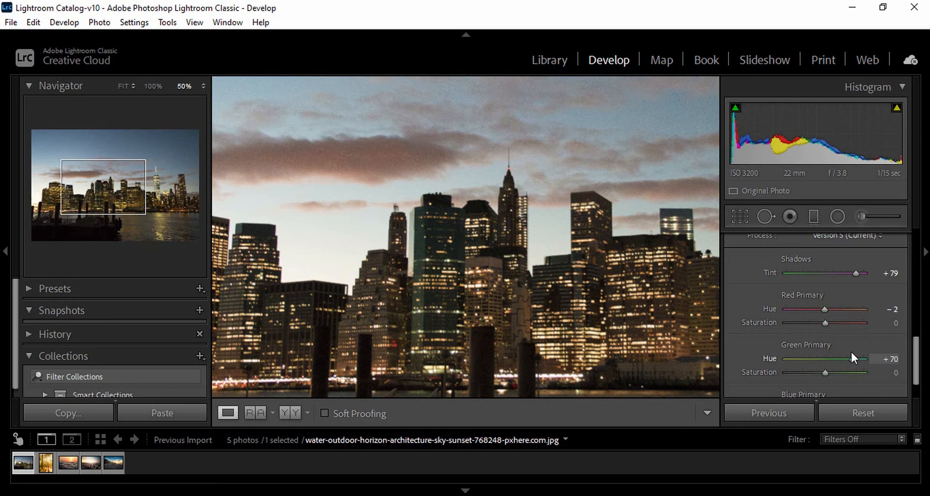
pyautogui.moveTo(823, 309); pyautogui.dragTo(844, 323)
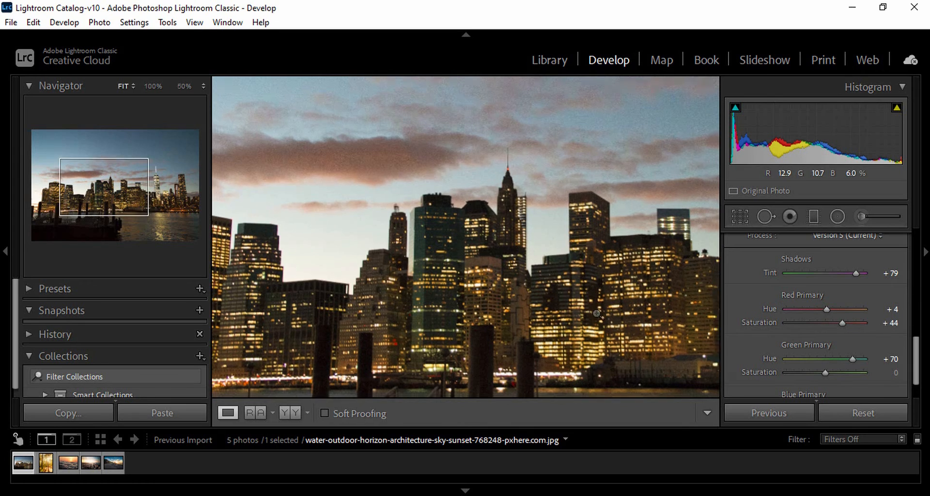
pyautogui.click(679, 337)
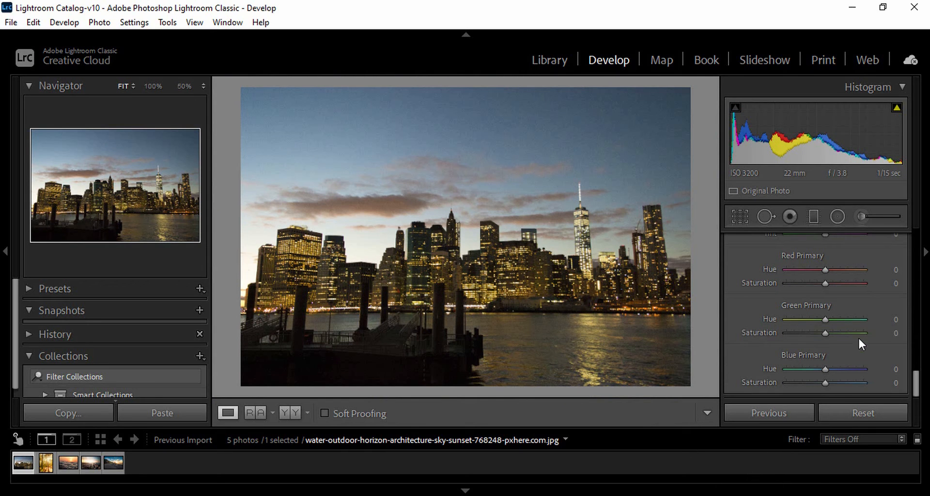
# Calibrate Red Primary to Hue +26 and Saturation -21, and Blue Primary to Hue -74 and Saturation +26.
pyautogui.moveTo(830, 270); pyautogui.dragTo(819, 285)
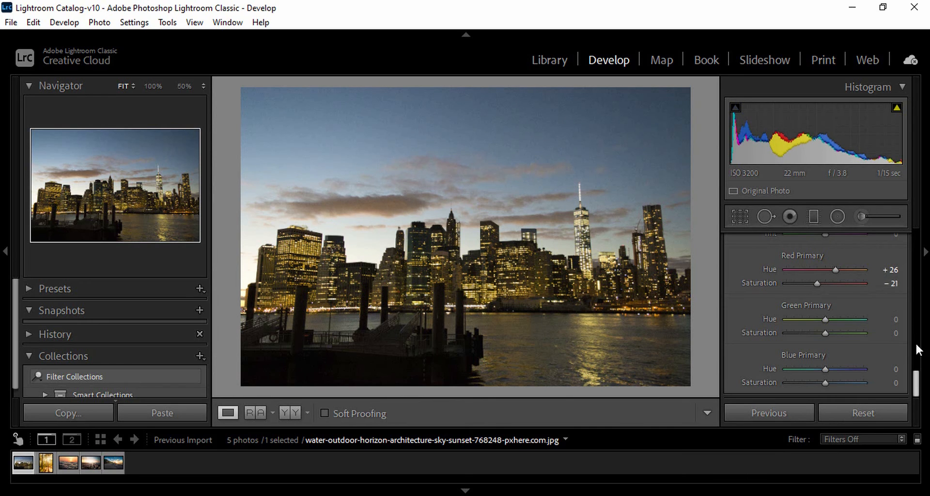
pyautogui.scroll(3, 911, 382)
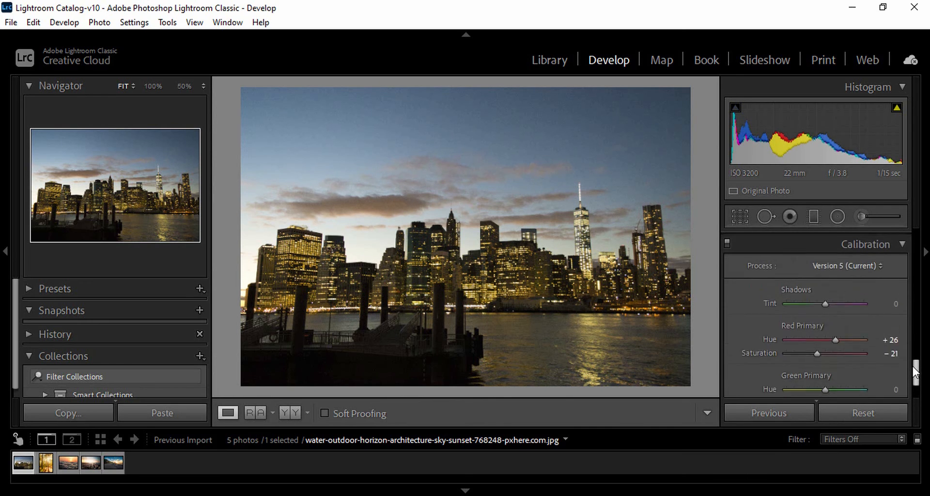
pyautogui.scroll(-3, 912, 383)
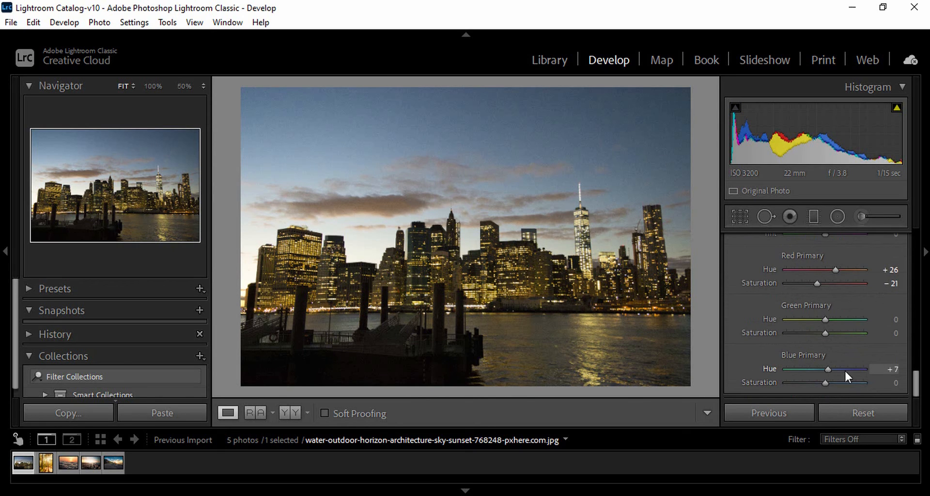
pyautogui.moveTo(845, 369); pyautogui.dragTo(884, 369)
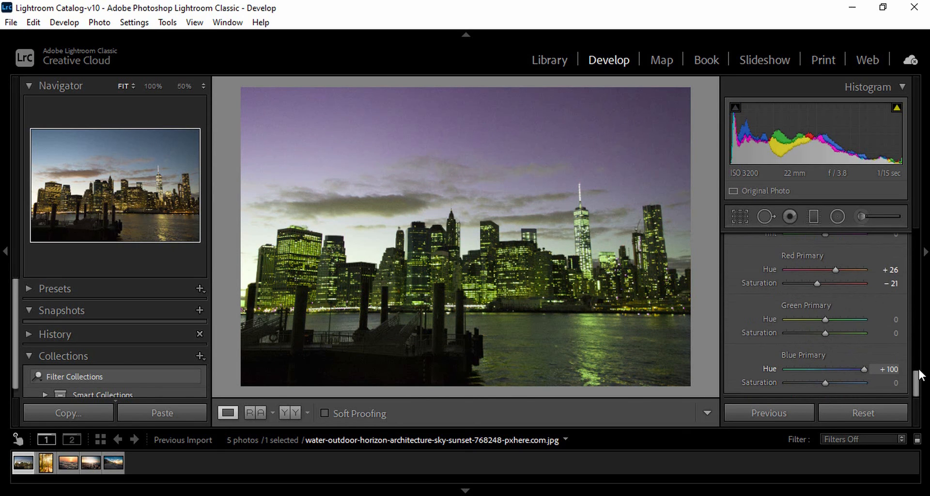
pyautogui.moveTo(859, 376); pyautogui.dragTo(760, 401)
pyautogui.moveTo(781, 402); pyautogui.dragTo(836, 394)
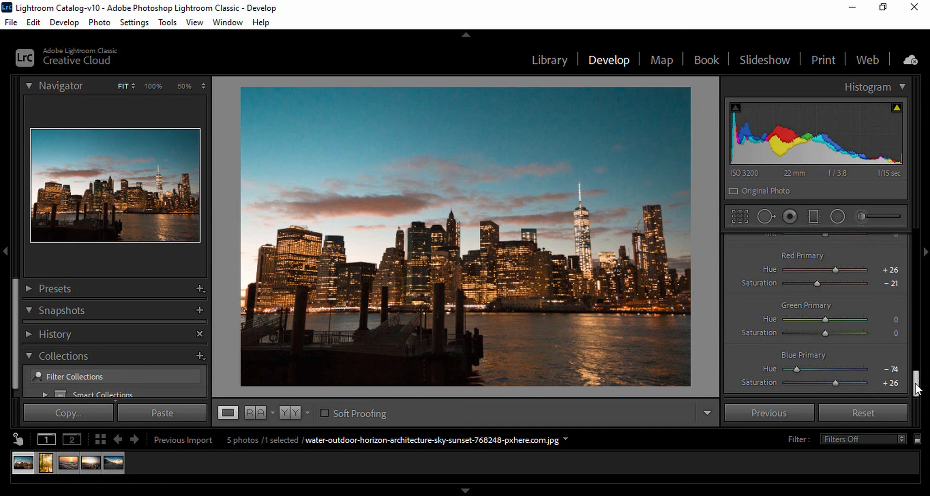
# Collapse the Calibration and Effects settings.
pyautogui.moveTo(916, 388); pyautogui.dragTo(915, 348)
pyautogui.click(903, 341)
pyautogui.click(905, 313)
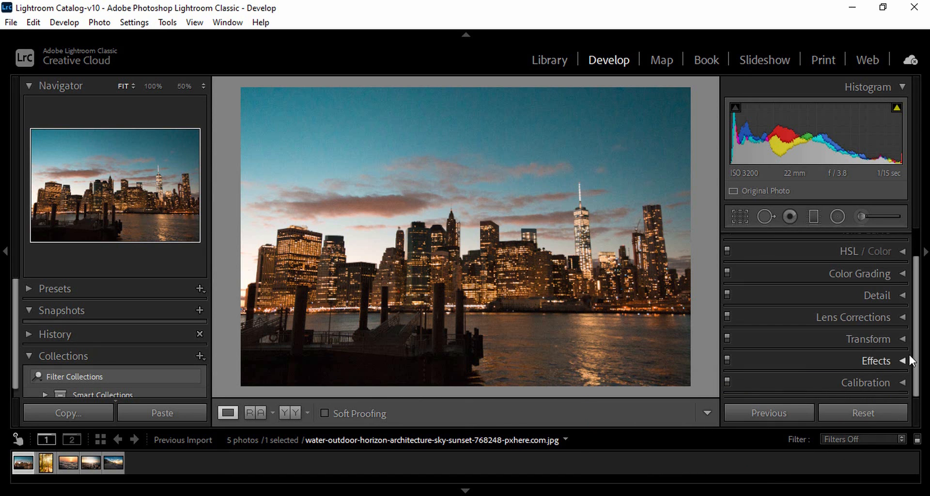
pyautogui.moveTo(918, 351); pyautogui.dragTo(918, 379)
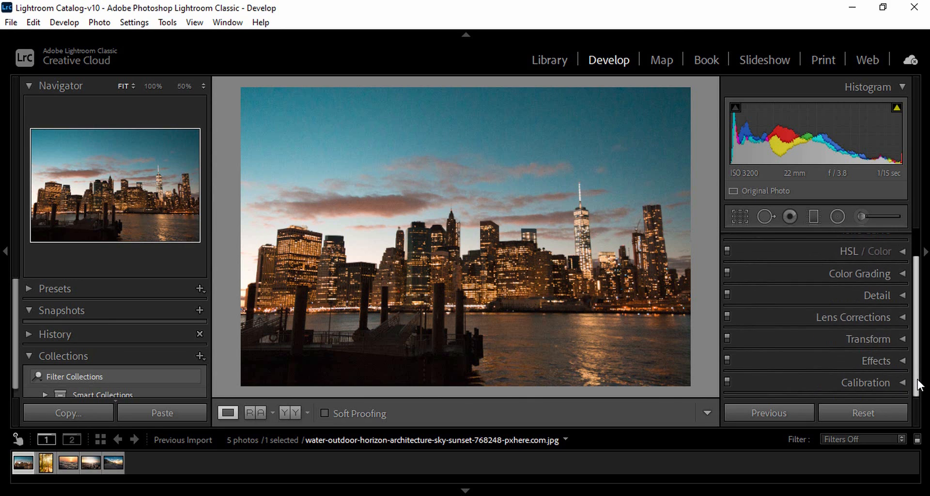